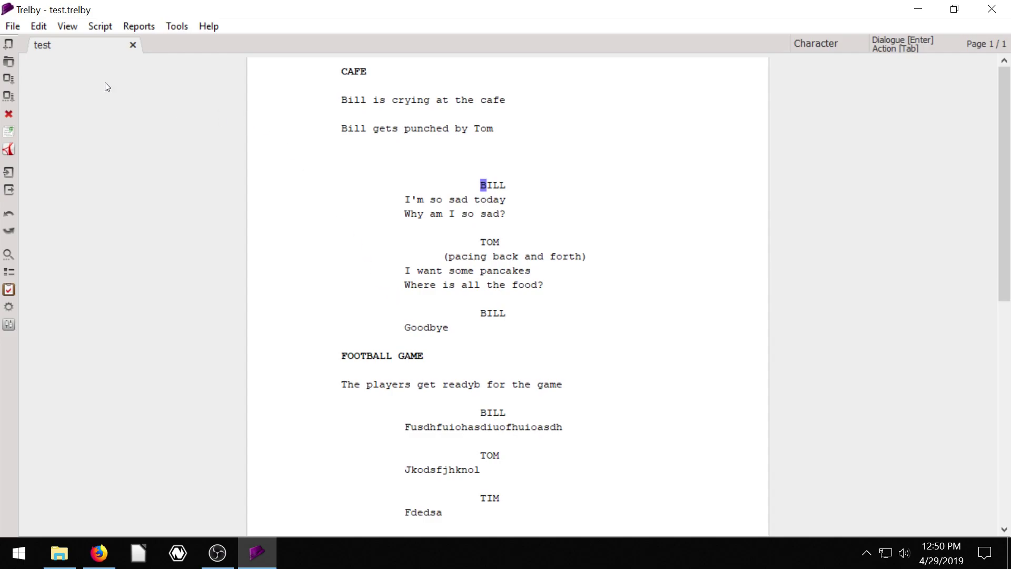
Step: Leave the test.trelby script unchanged and switch to Firefox showing the IMSDb home page
left_click(11, 26)
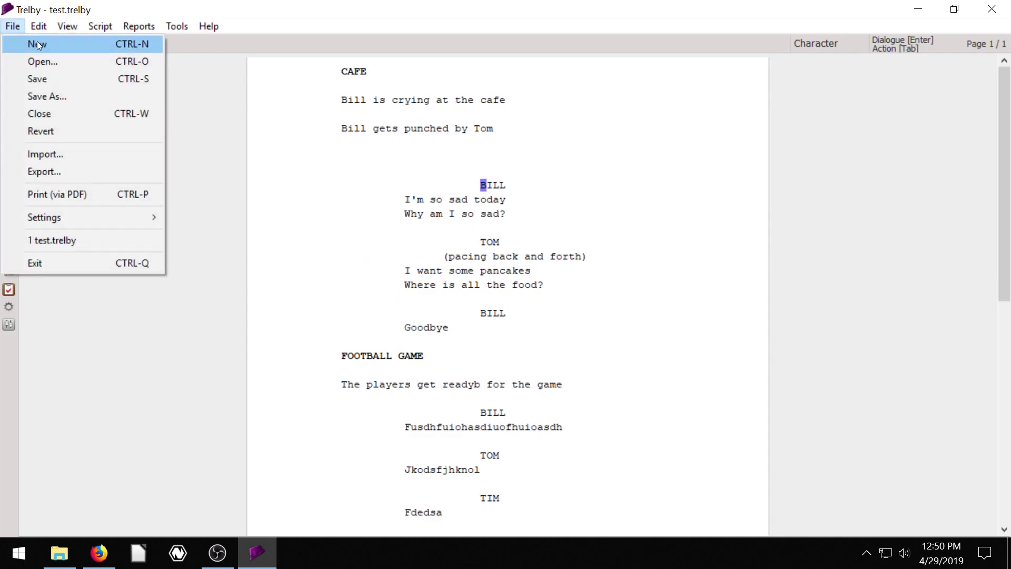
left_click(10, 26)
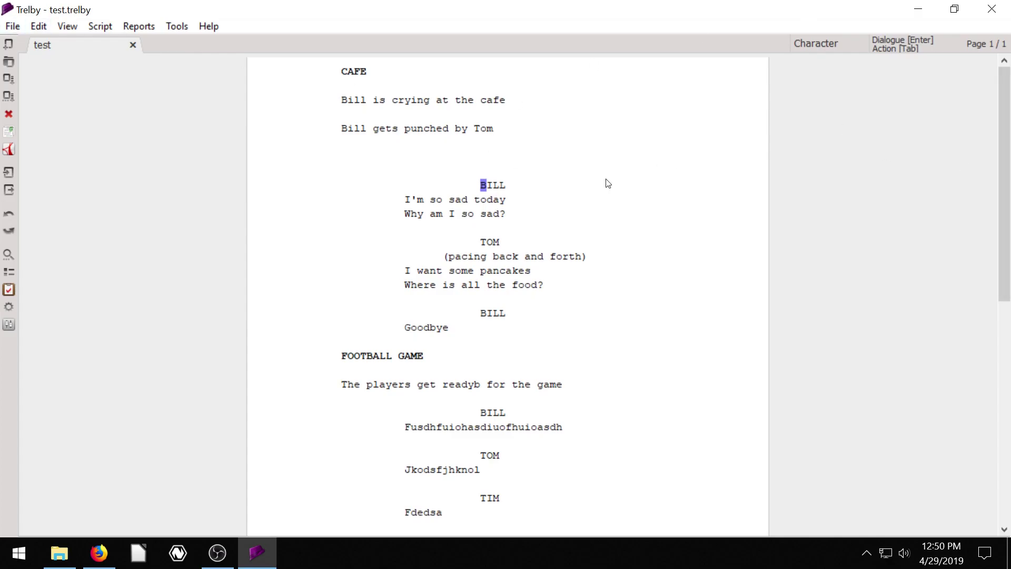
left_click(99, 552)
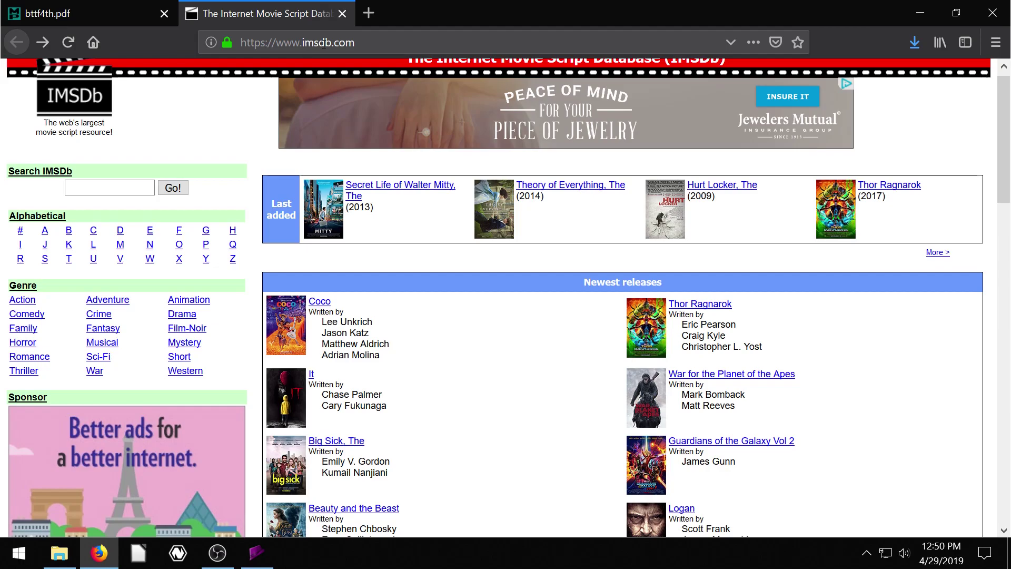
Step: Open the Coco entry under Newest releases and its full Read "Coco" Script page
scroll(327, 261, "up", 1)
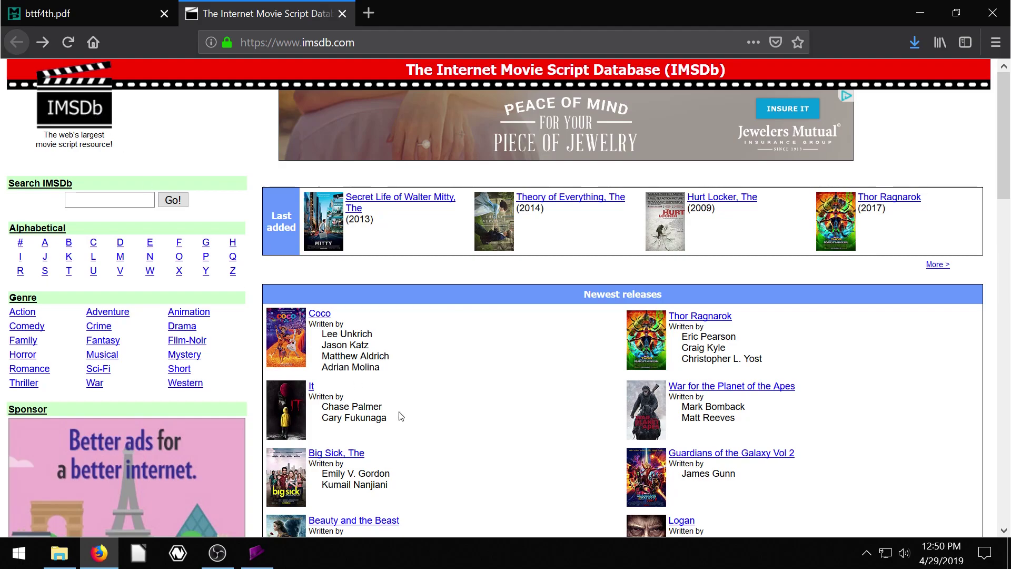
left_click(318, 314)
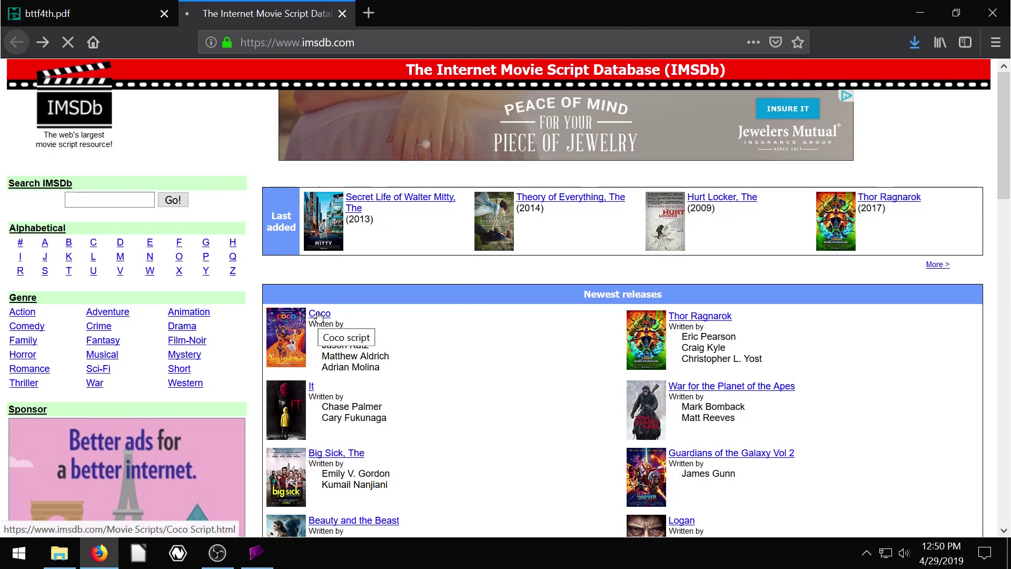
scroll(337, 316, "down", 3)
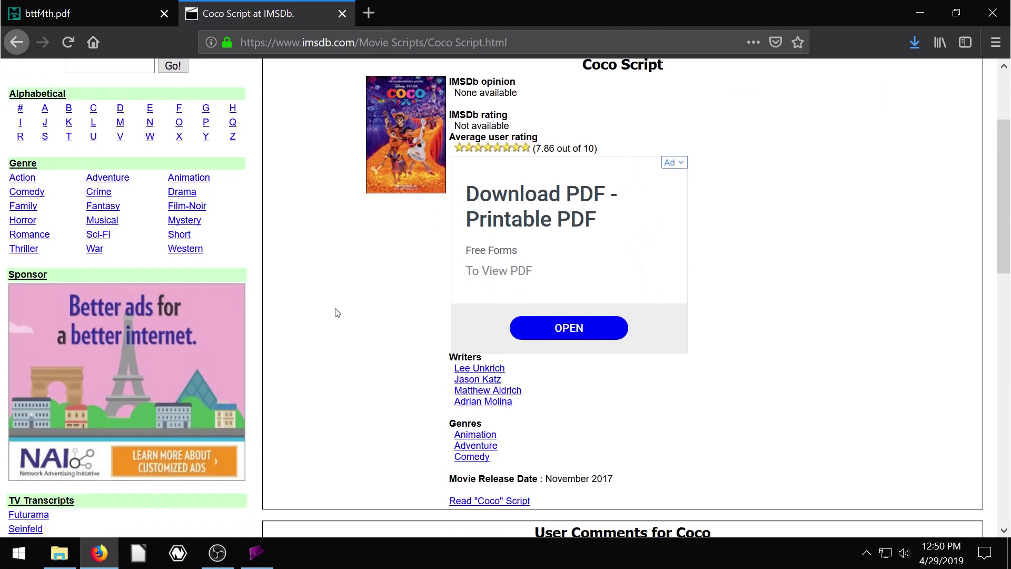
scroll(348, 321, "up", 3)
scroll(345, 323, "down", 6)
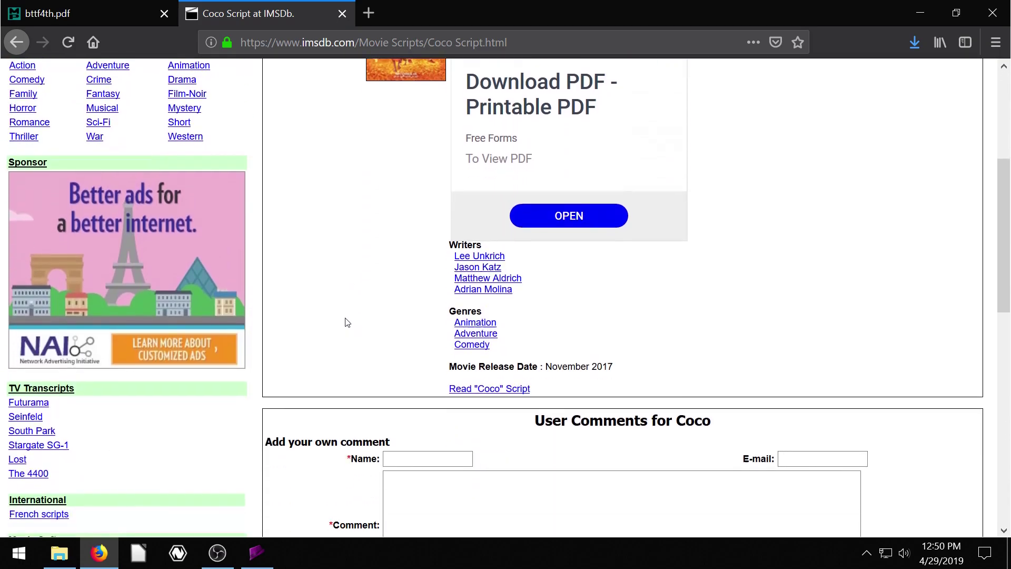
left_click(487, 390)
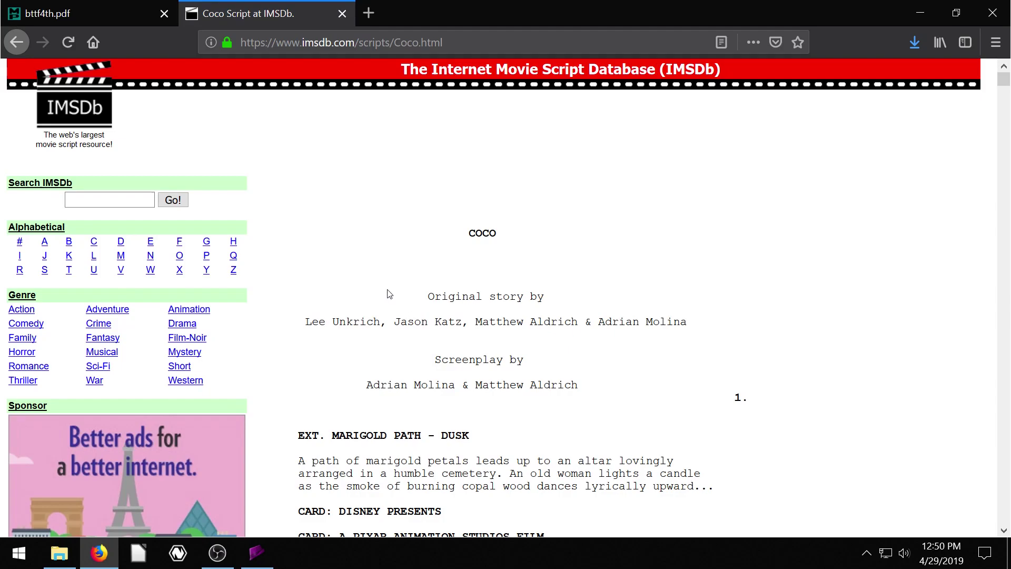
Step: Select the Coco screenplay text starting from the COCO title and extending downward
scroll(390, 295, "down", 10)
scroll(399, 266, "up", 8)
left_click_drag(399, 266, 545, 377)
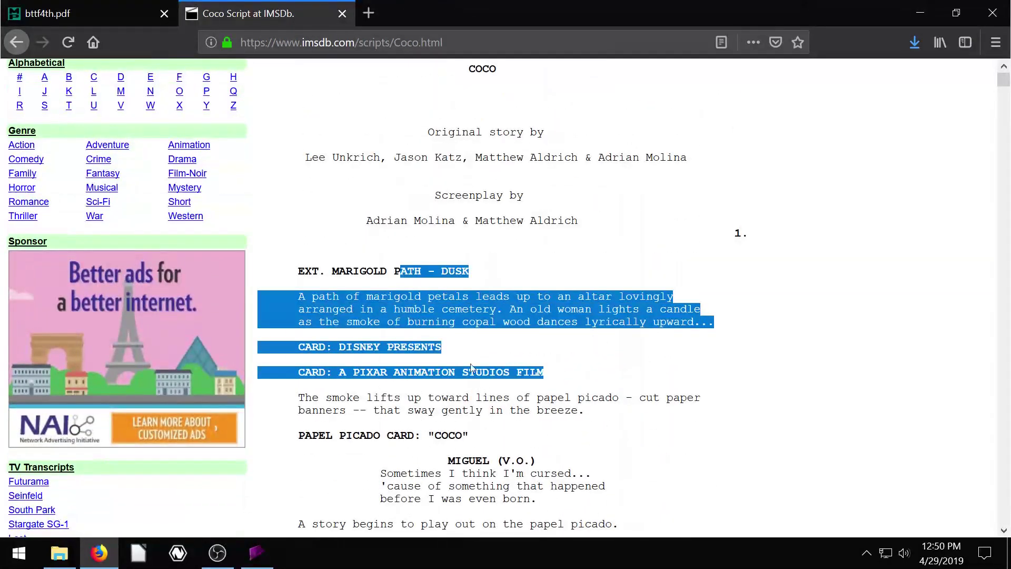
left_click(473, 369)
scroll(453, 229, "up", 5)
left_click_drag(458, 232, 497, 233)
scroll(560, 332, "down", 15)
left_click_drag(558, 300, 481, 299)
left_click(545, 301)
scroll(545, 300, "down", 4)
scroll(545, 300, "down", 3)
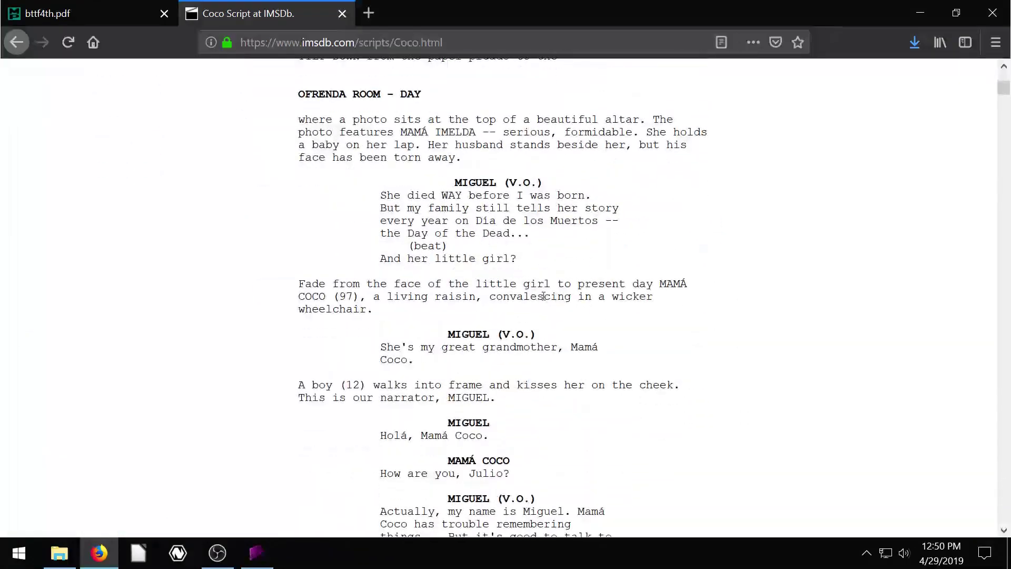
left_click_drag(545, 301, 529, 337)
scroll(529, 336, "down", 10)
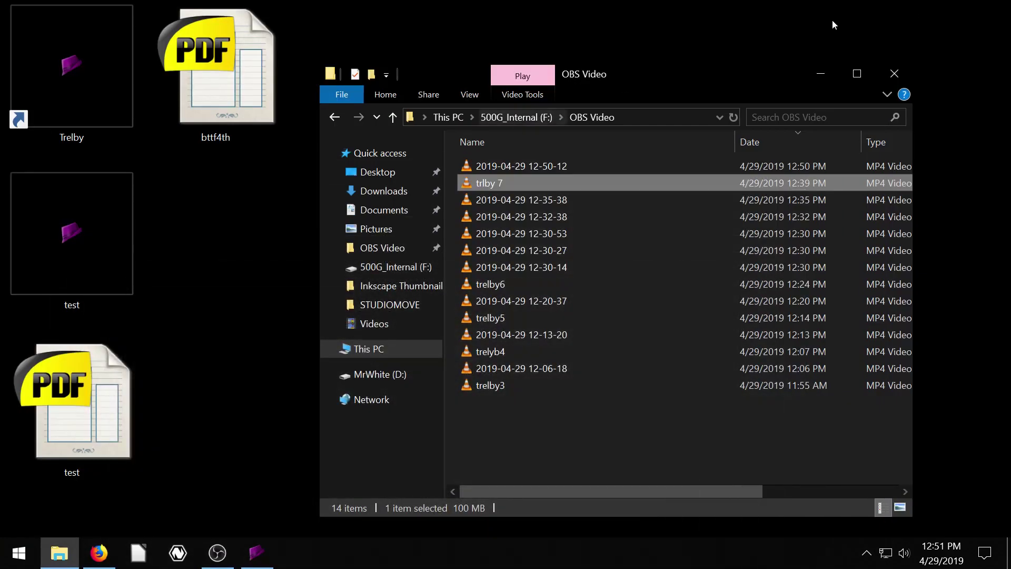
Step: Close the OBS Video folder and delete an accidentally created rich text document
left_click(895, 73)
right_click(359, 210)
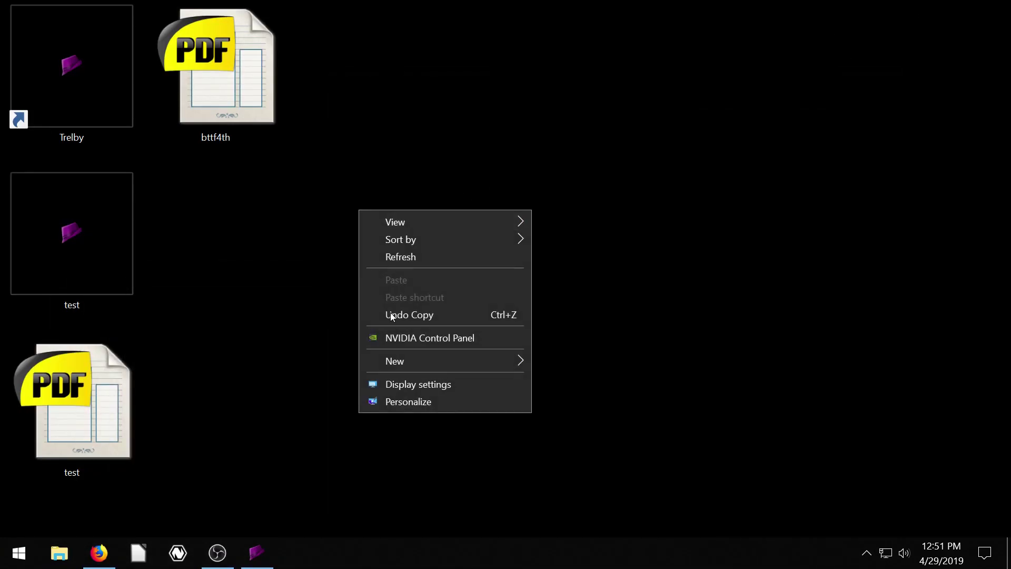
mouse_move(394, 361)
left_click(578, 509)
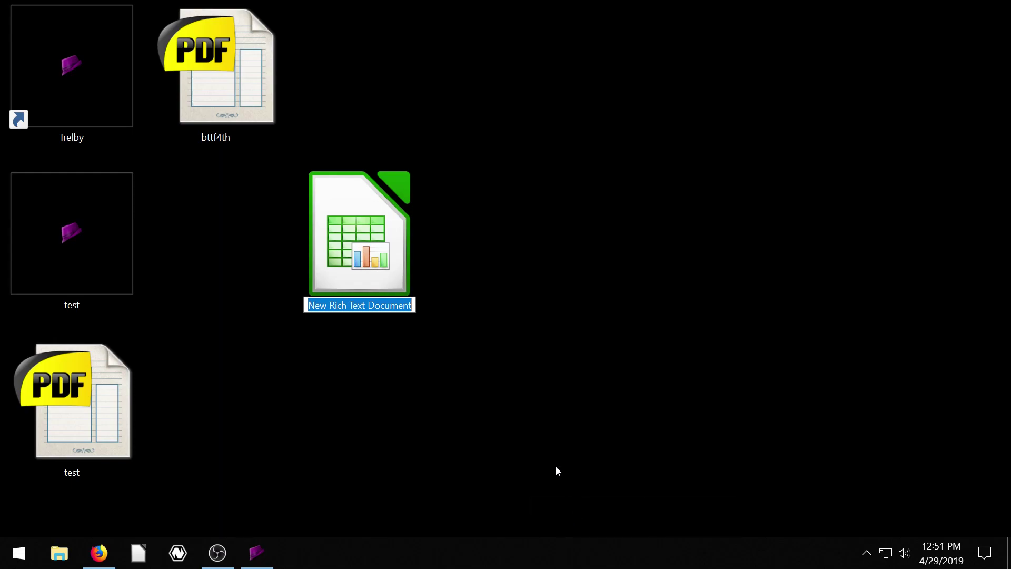
key("Return")
key("Delete")
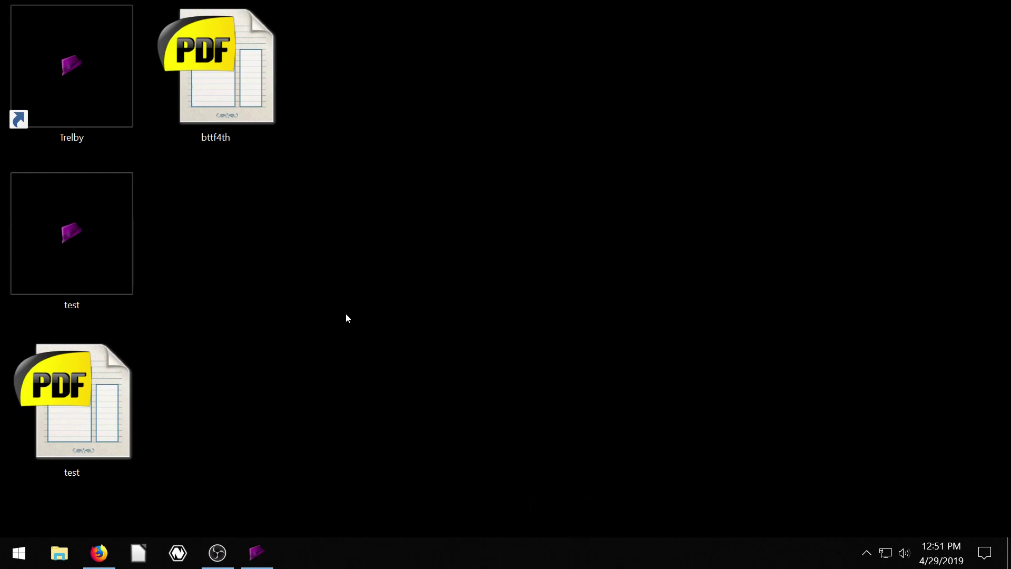
Step: Create a new desktop text document named coco and open it in Notepad
right_click(346, 314)
mouse_move(491, 469)
left_click(571, 463)
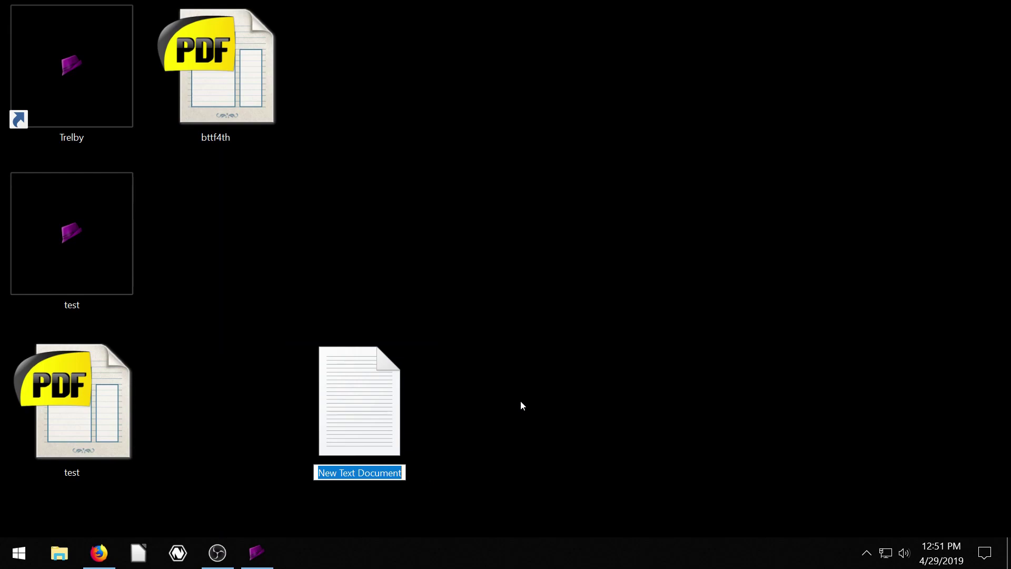
type("coco")
key("Return")
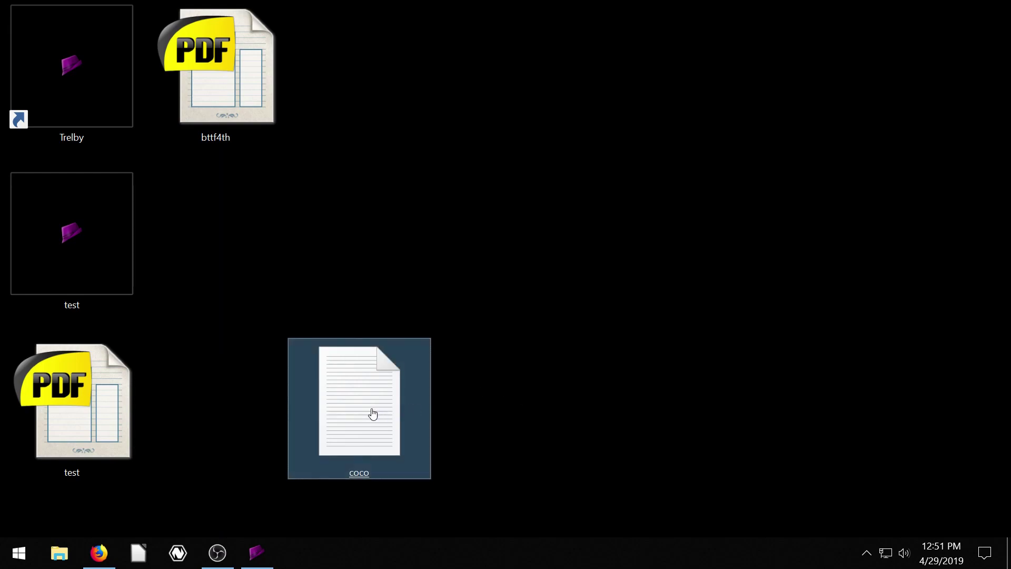
double_click(373, 414)
Step: Paste the copied Coco screenplay into coco, save it, close Notepad, and return to Trelby
right_click(870, 404)
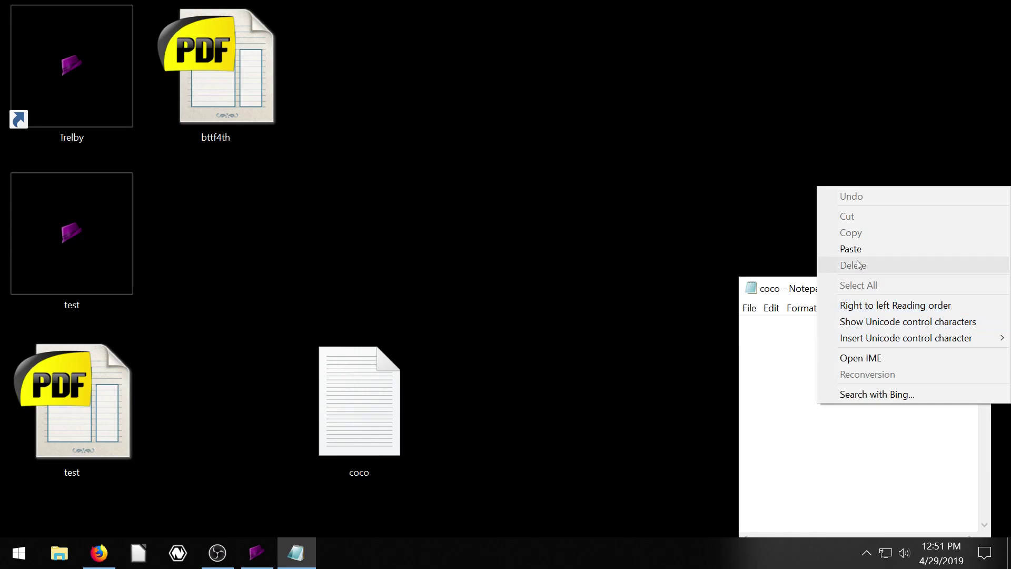
left_click(851, 248)
left_click(750, 307)
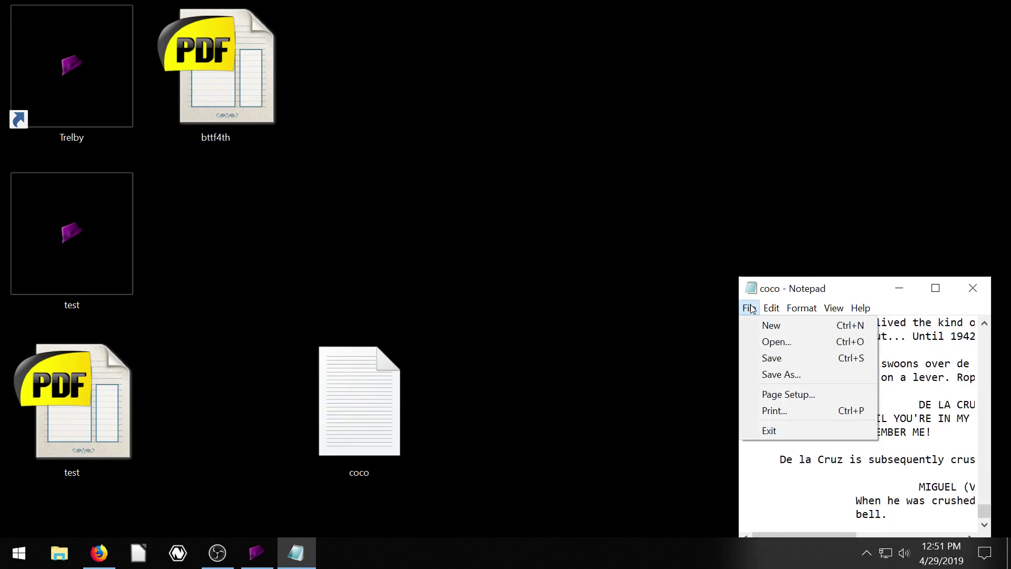
left_click(777, 364)
left_click(972, 289)
left_click(257, 552)
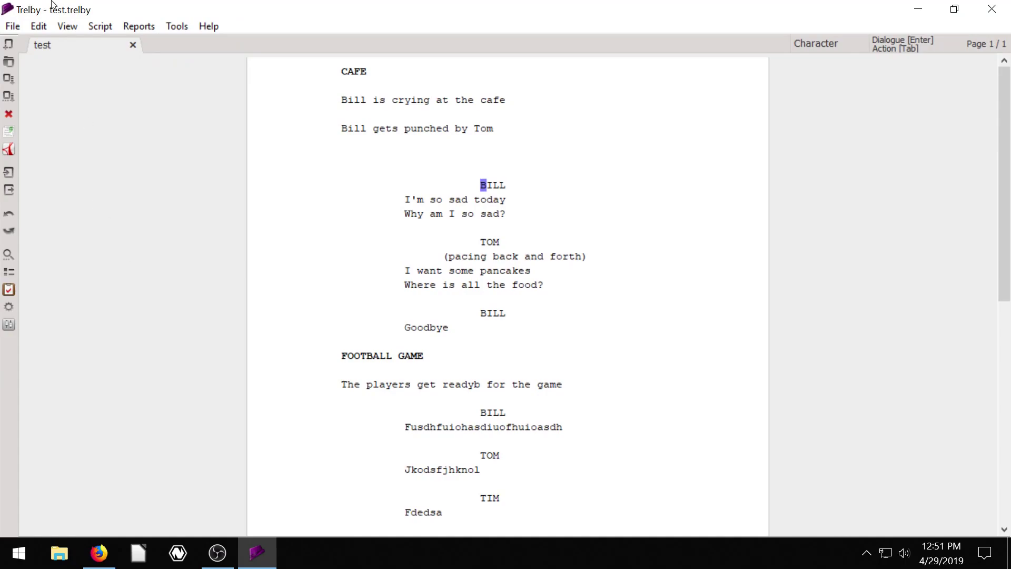
Step: Import the coco text file from the Desktop into a new untitled Trelby script
left_click(13, 26)
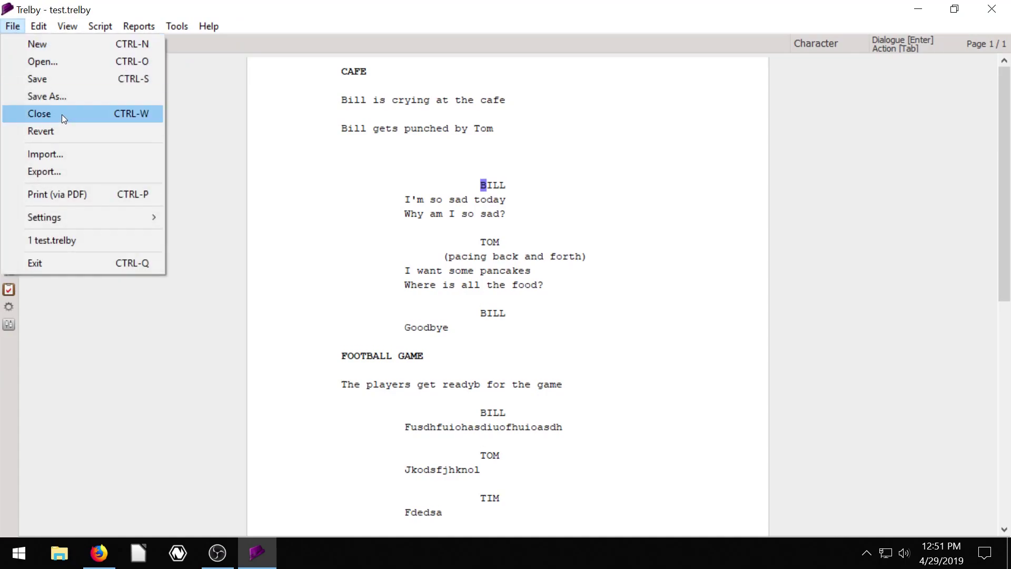
left_click(43, 154)
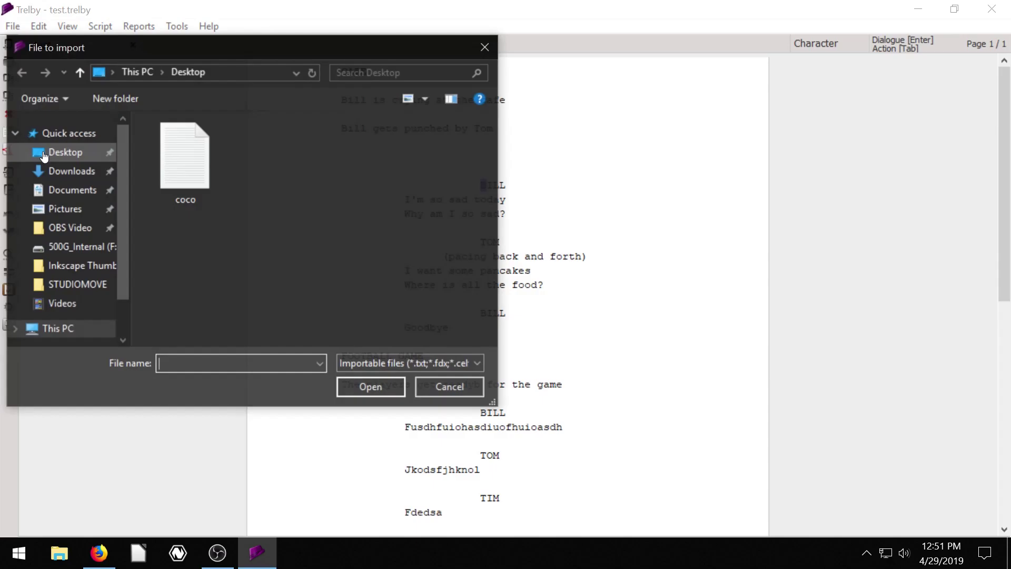
double_click(183, 173)
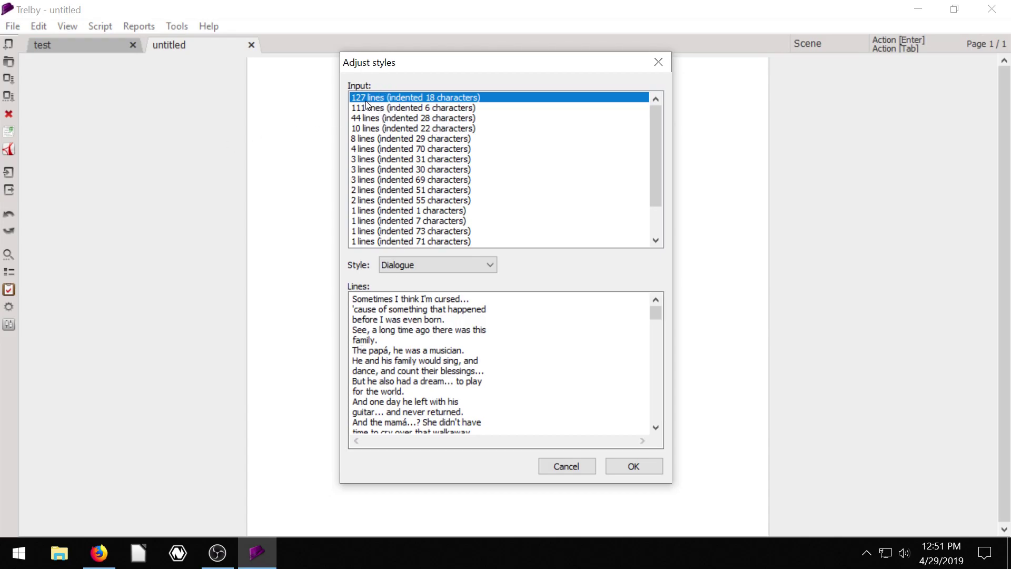
Step: Review the line groups indented 6, 28, 29, 69, 7, 71, 26 and 25 characters
left_click(415, 107)
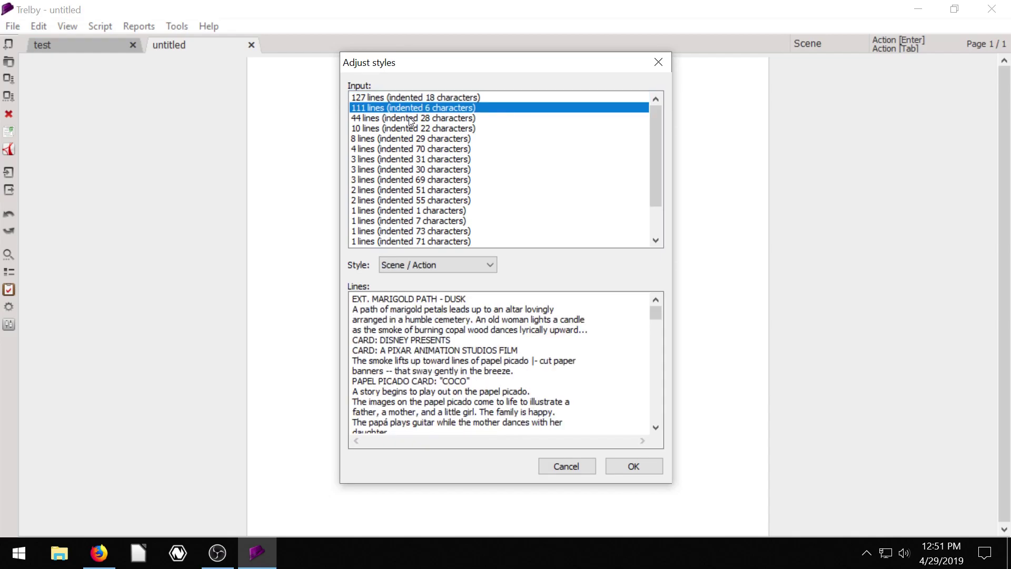
left_click(408, 118)
left_click(412, 139)
left_click(393, 179)
scroll(393, 184, "down", 2)
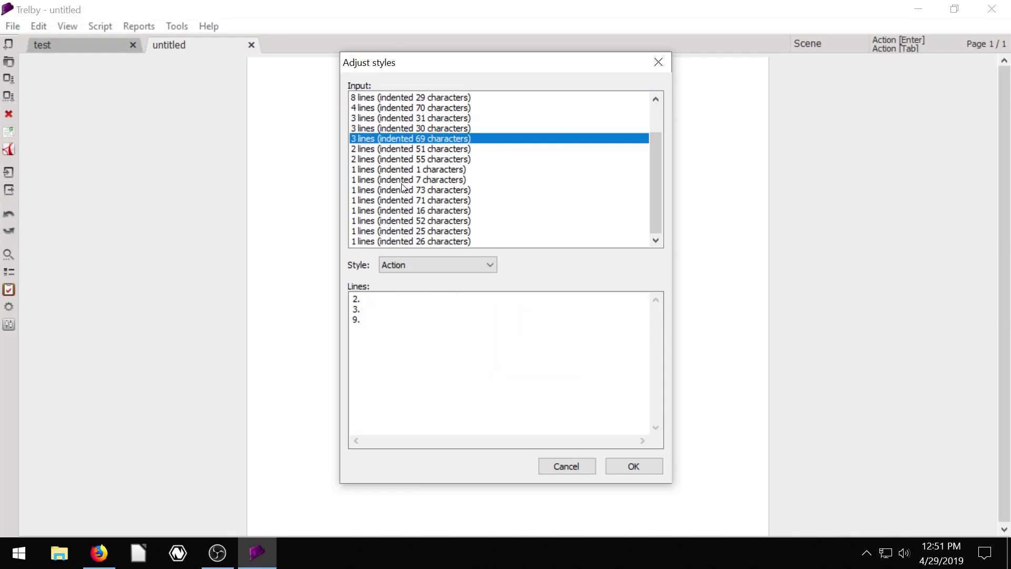
left_click(394, 180)
left_click(407, 200)
left_click(397, 242)
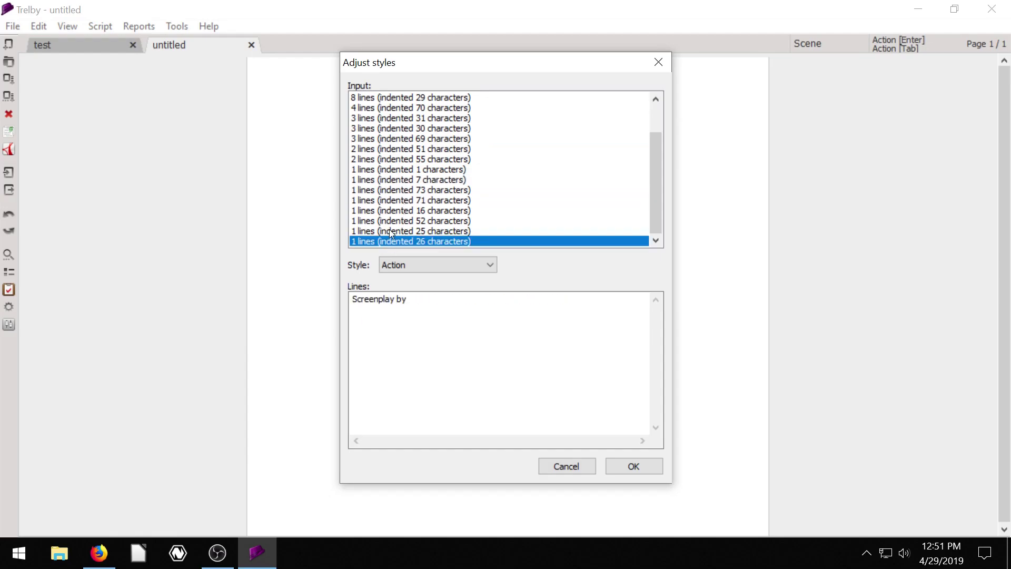
left_click(392, 232)
scroll(428, 199, "up", 2)
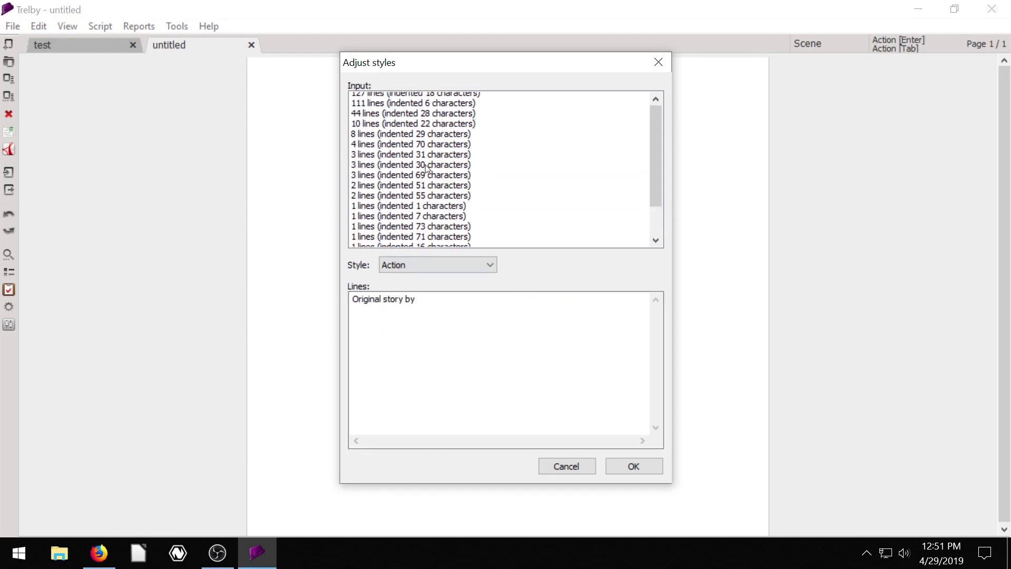
Step: Give the 127 lines indented 18 characters the Dialogue style after trying Scene / Action and Scene
left_click(382, 99)
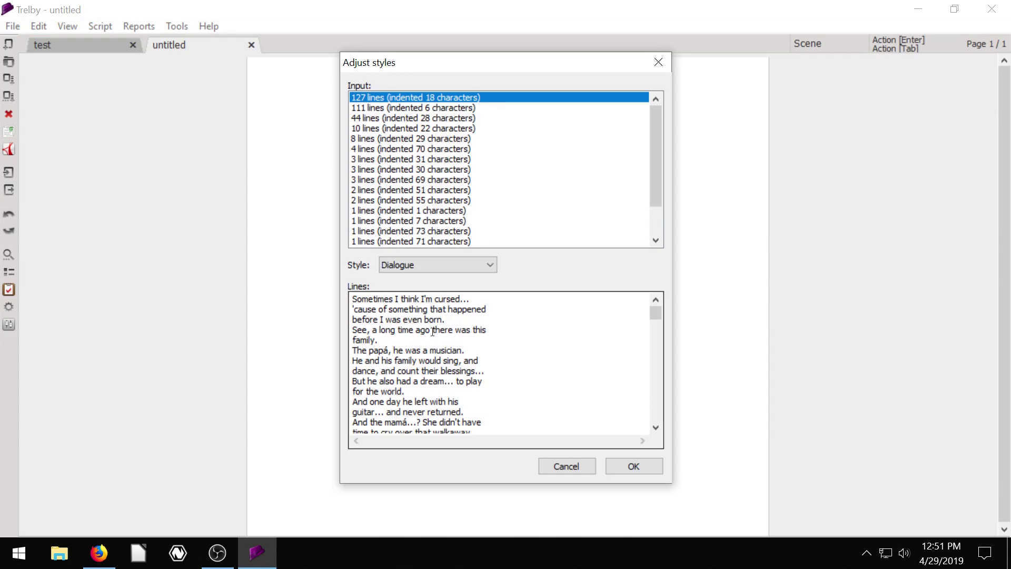
scroll(408, 316, "down", 2)
scroll(407, 311, "up", 2)
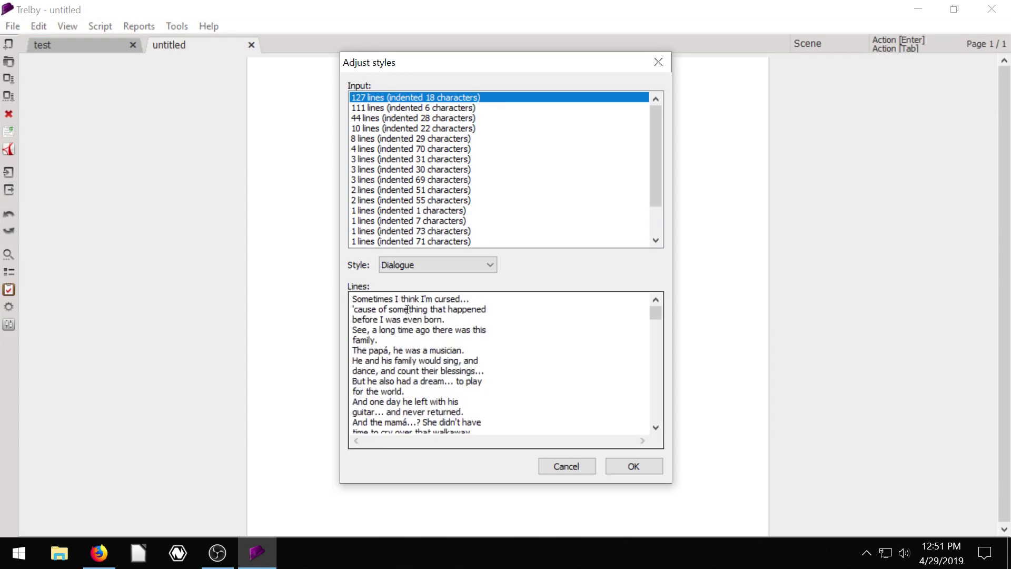
left_click(401, 264)
left_click(398, 284)
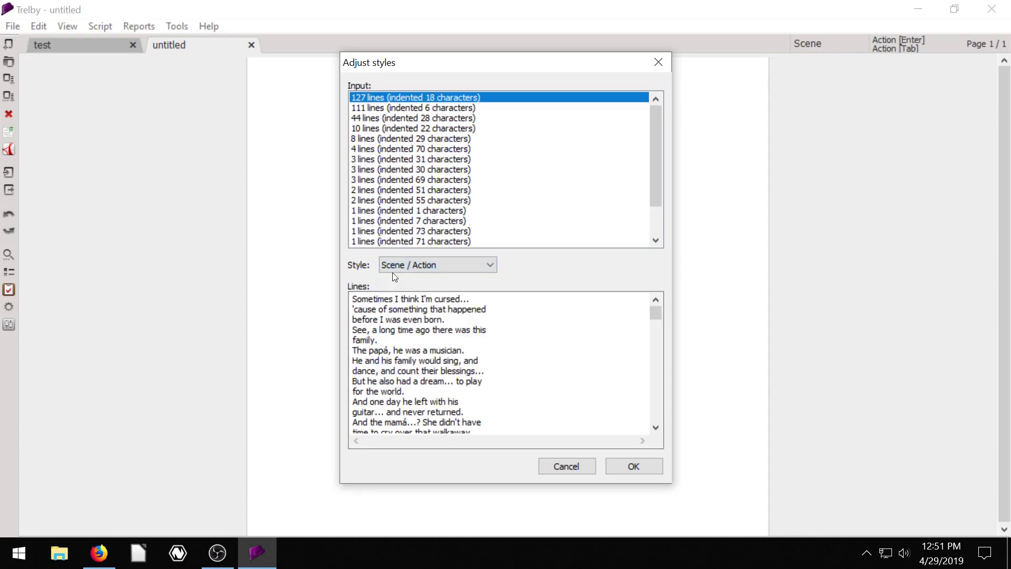
left_click(402, 265)
left_click(395, 290)
left_click(398, 268)
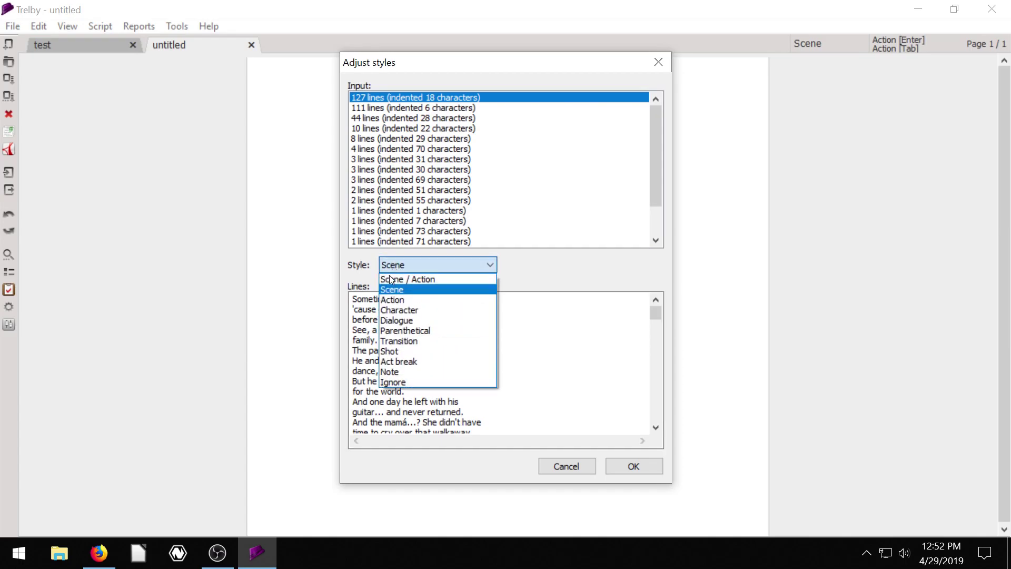
left_click(398, 321)
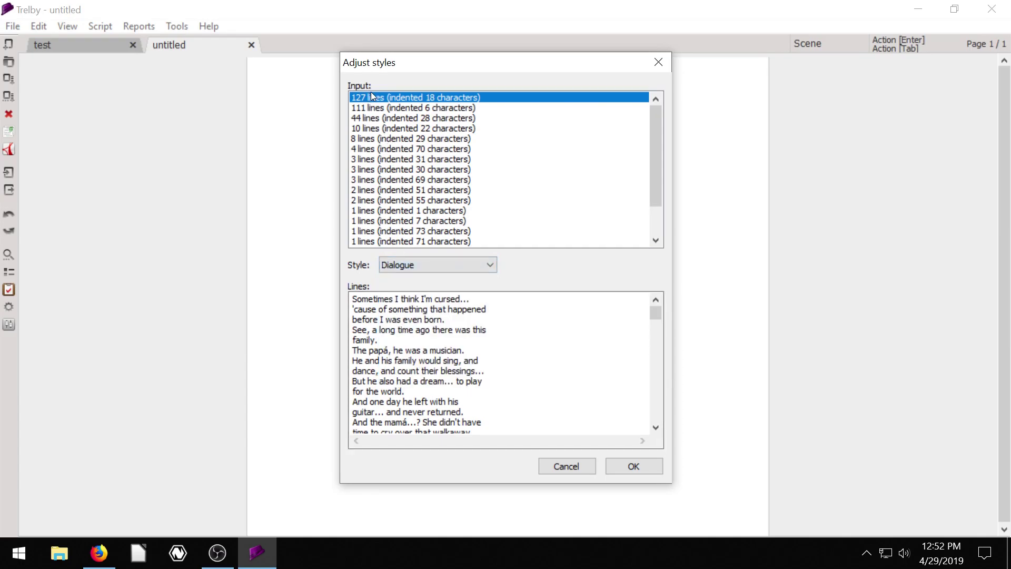
scroll(389, 350, "down", 2)
scroll(390, 352, "up", 2)
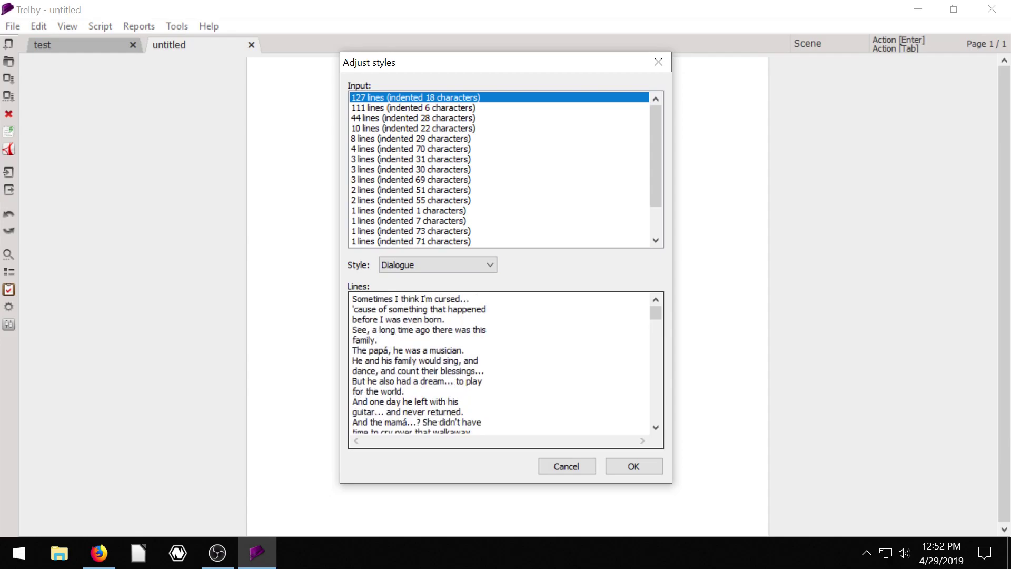
Step: Finish the import and check element types of the title, story credit, scene heading and action
left_click(637, 466)
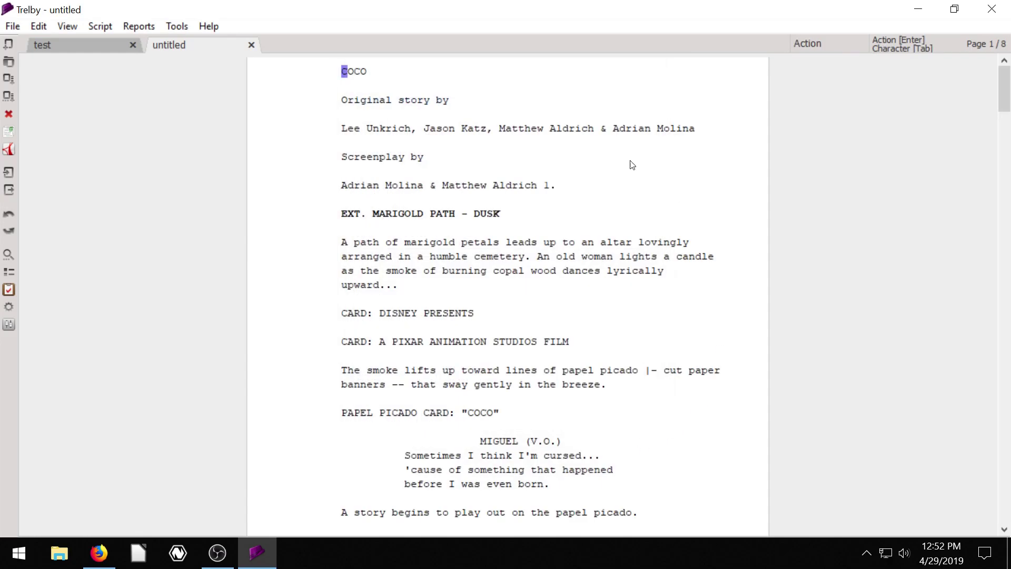
left_click(351, 73)
left_click(357, 101)
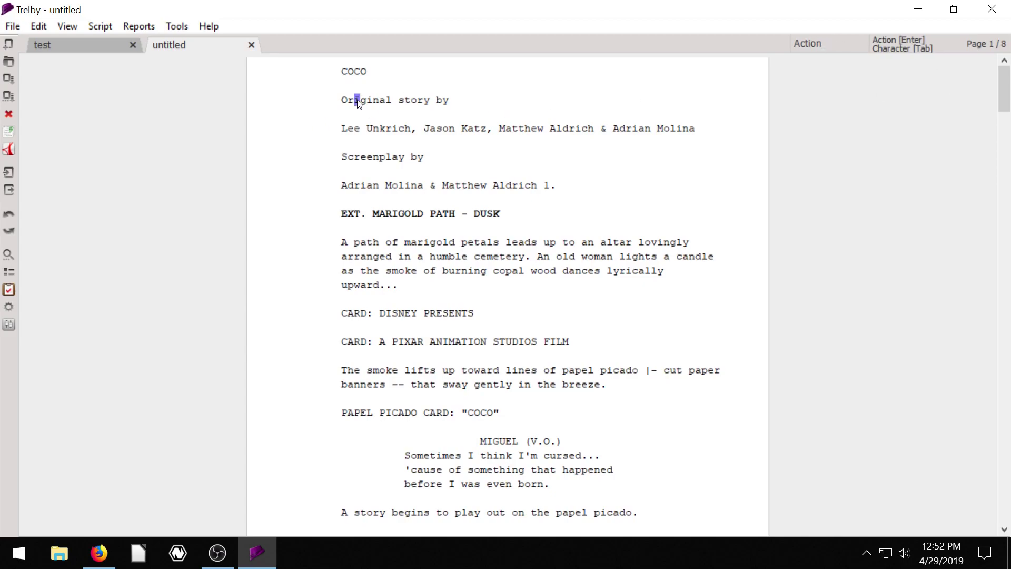
left_click(396, 213)
left_click(383, 256)
Step: Check the MIGUEL (V.O.) cue and dialogue element types, then return to IMSDb's Coco page
scroll(495, 425, "down", 9)
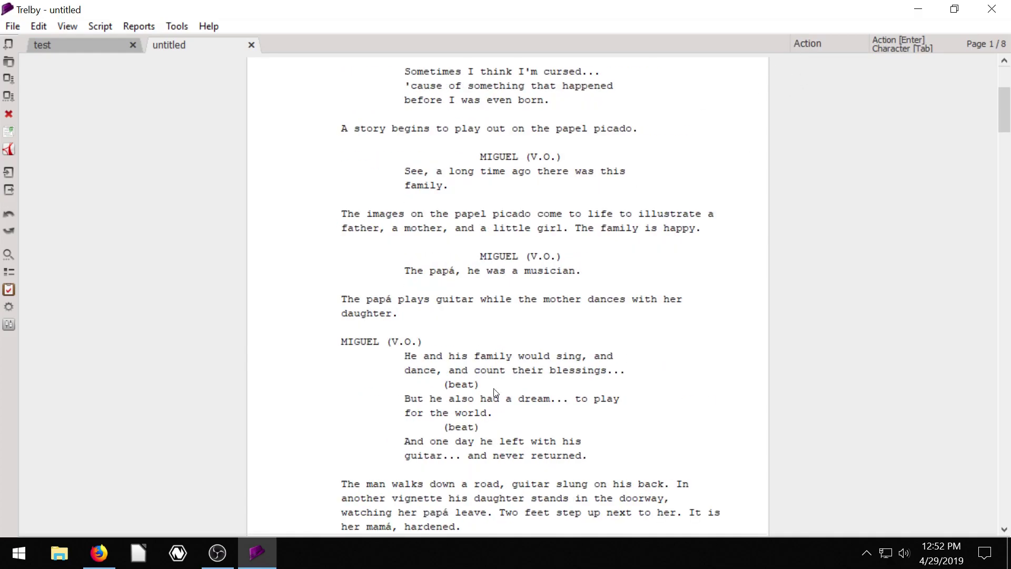
scroll(507, 305, "up", 4)
left_click(504, 243)
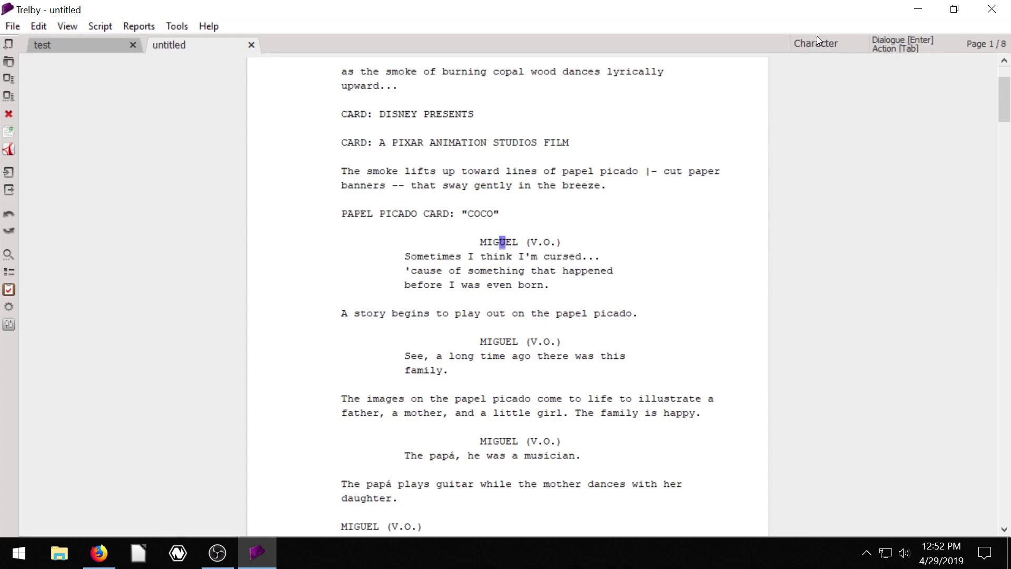
left_click(484, 258)
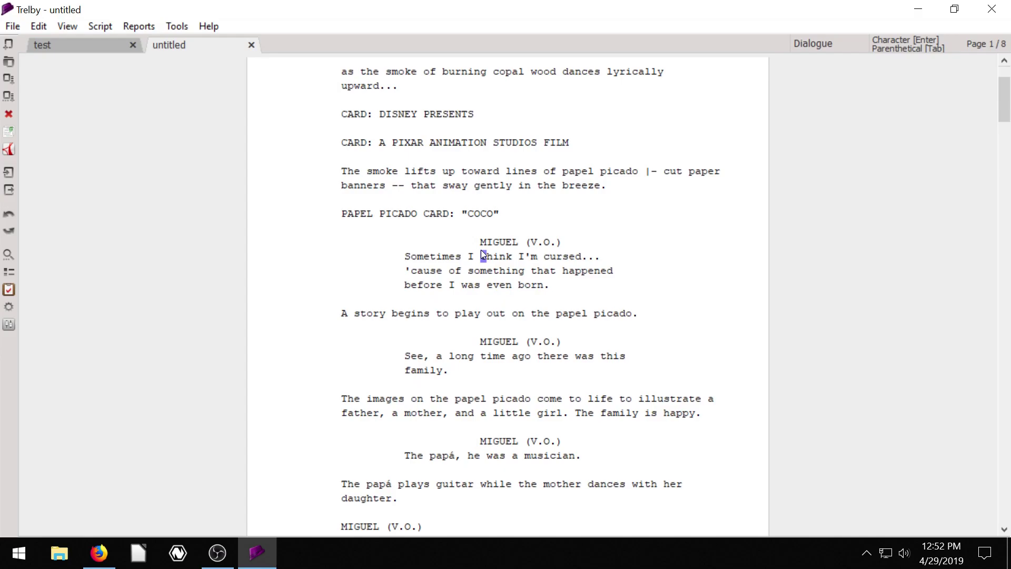
scroll(531, 226, "down", 6)
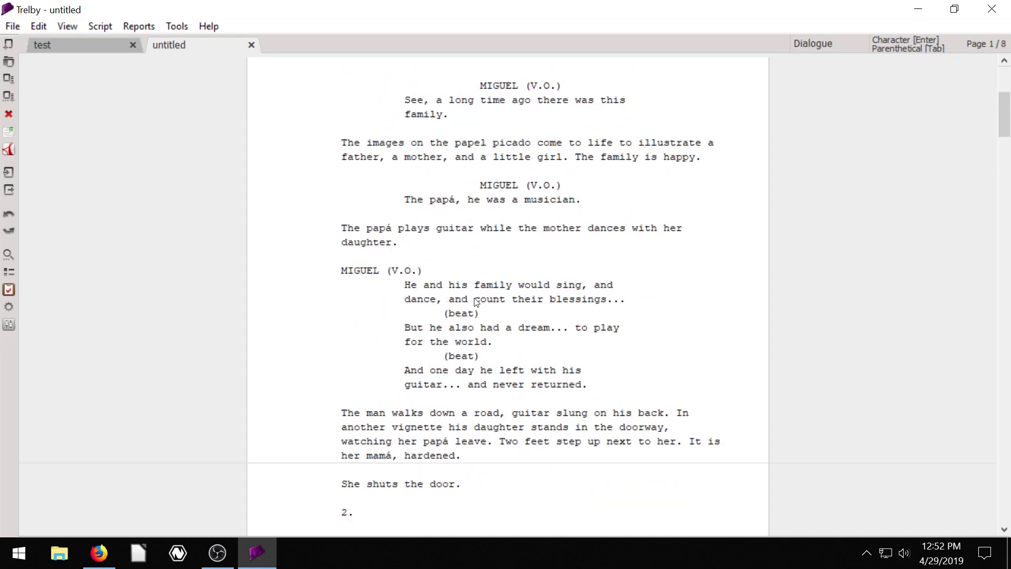
scroll(477, 314, "down", 2)
scroll(466, 308, "up", 6)
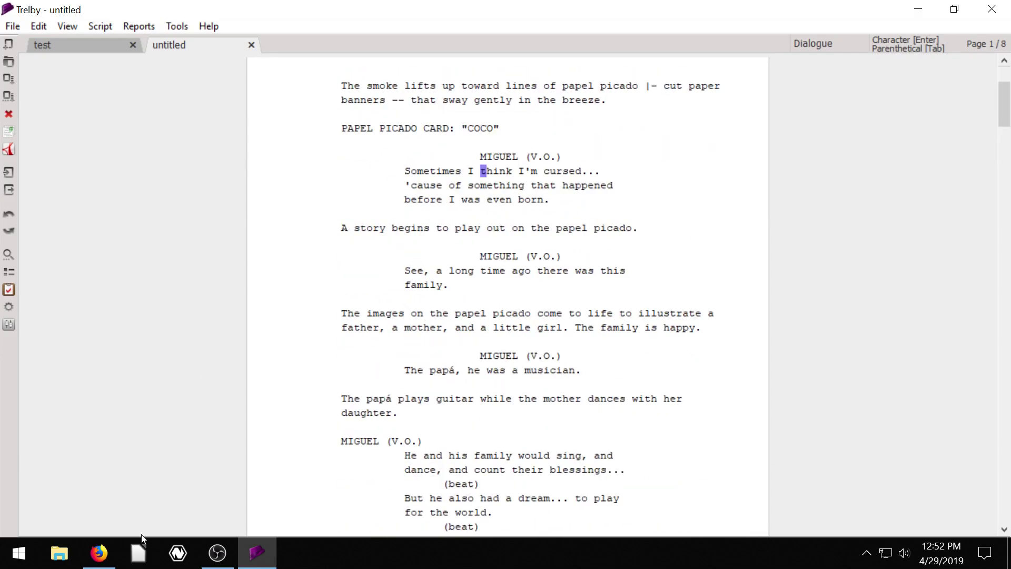
left_click(94, 552)
Step: Select the MIGUEL (V.O.) cue and its dialogue on IMSDb to compare layout, then return to Trelby
left_click(481, 296)
scroll(466, 299, "down", 5)
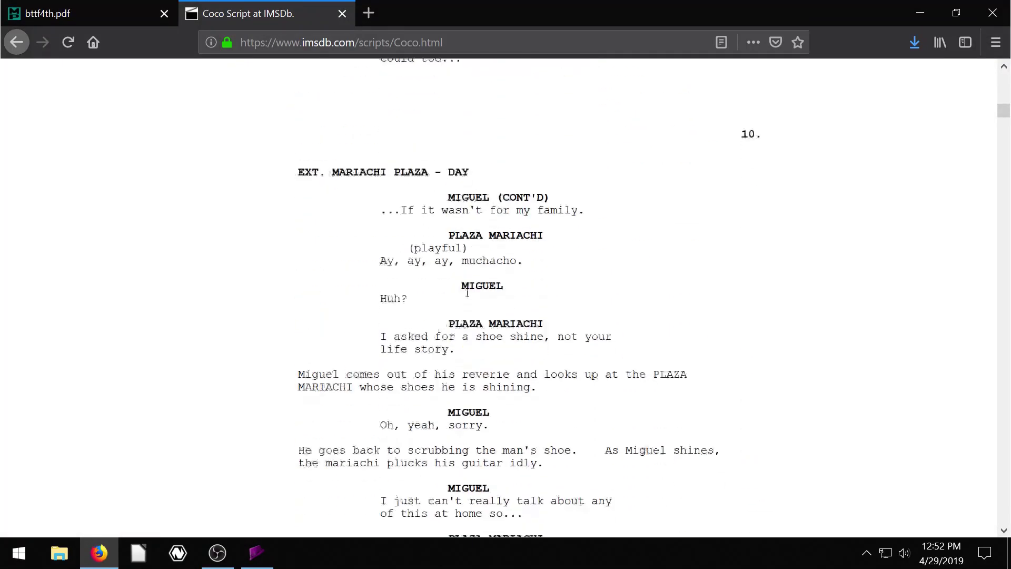
scroll(470, 297, "up", 6)
scroll(467, 295, "down", 2)
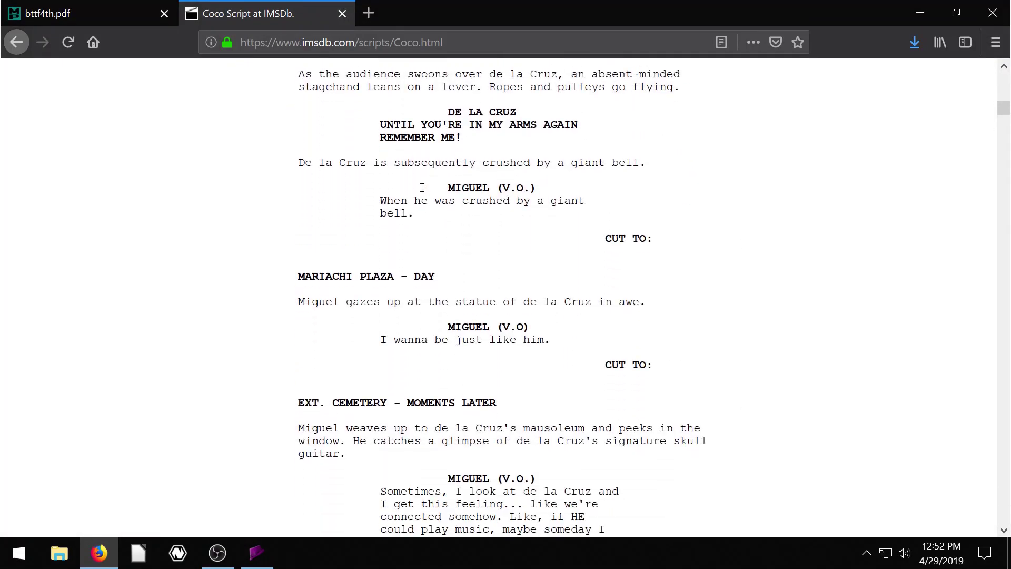
left_click_drag(445, 189, 537, 189)
left_click(391, 206)
left_click_drag(313, 164, 537, 189)
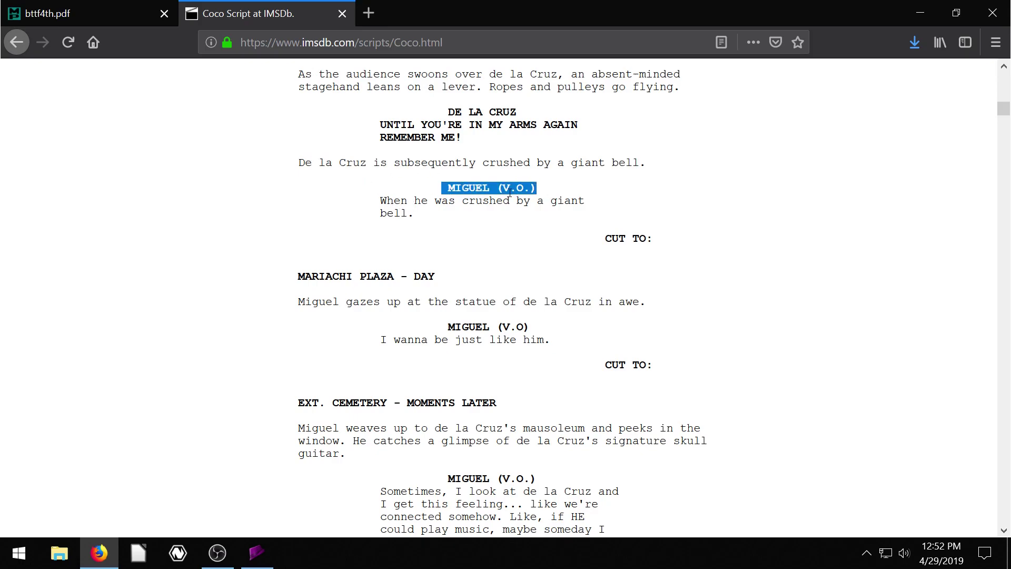
left_click_drag(401, 200, 536, 228)
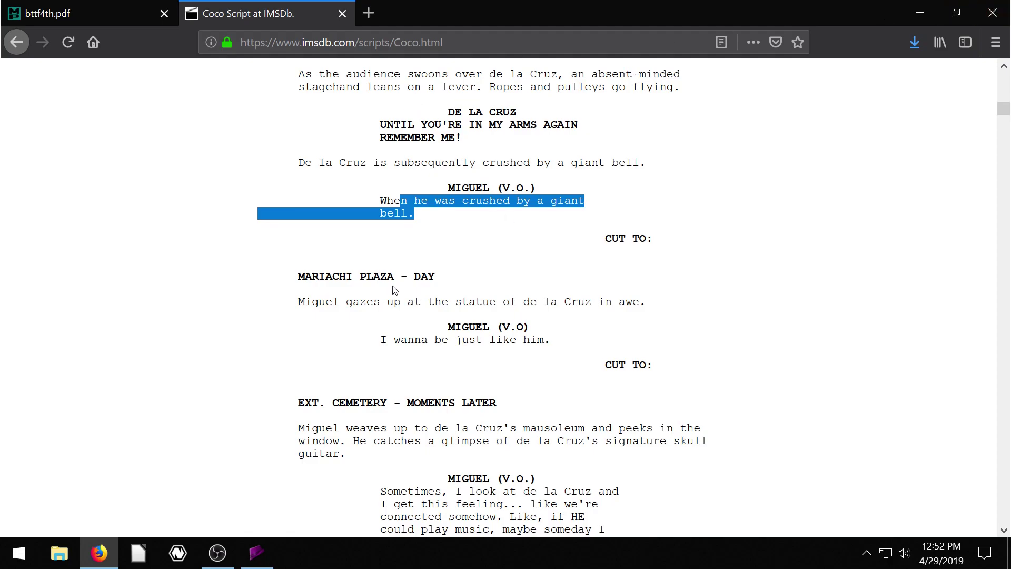
left_click(256, 553)
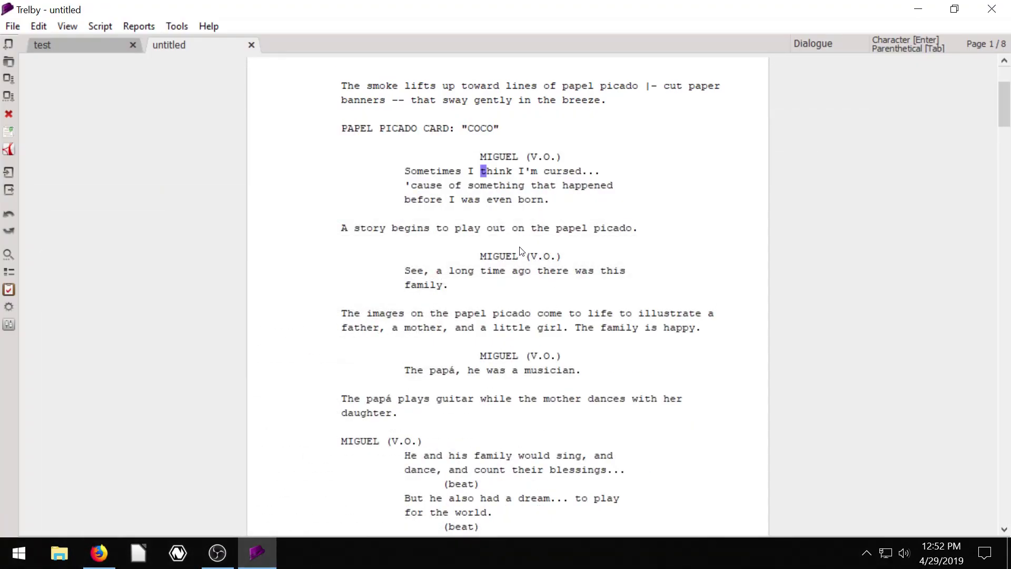
Step: Generate a Character report for the imported Coco script with all characters included
left_click(521, 254)
scroll(521, 256, "up", 5)
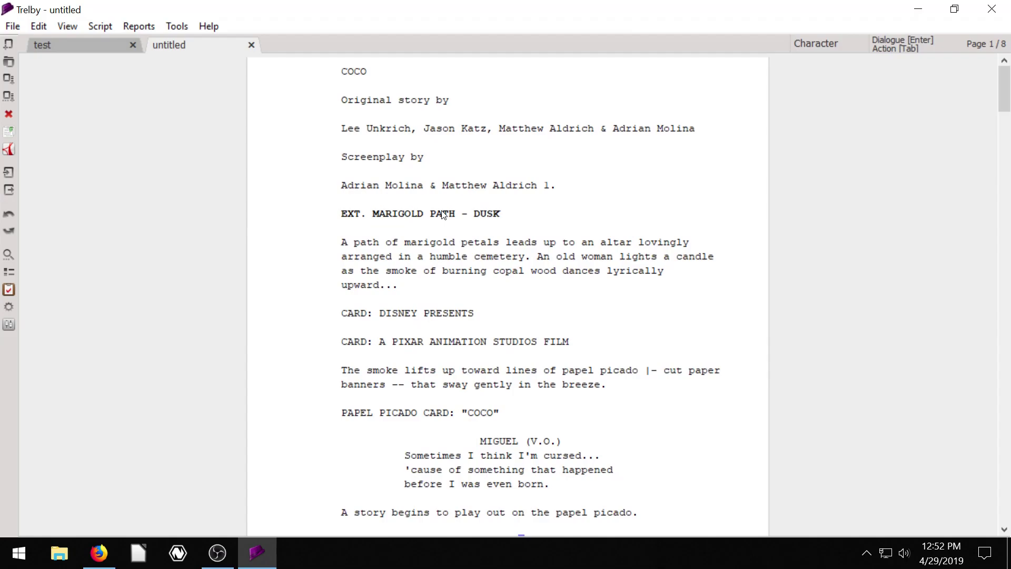
left_click(9, 290)
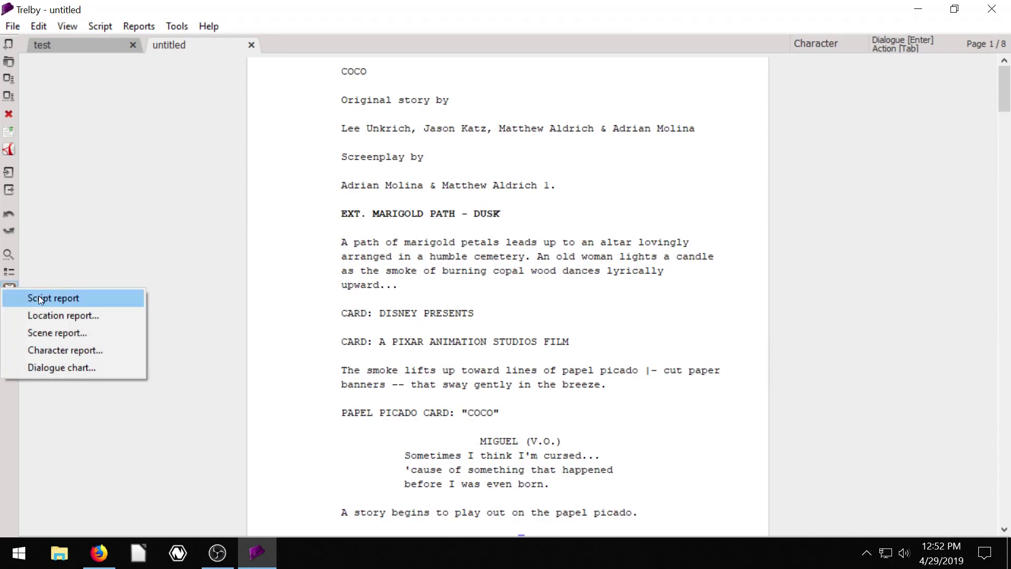
left_click(53, 351)
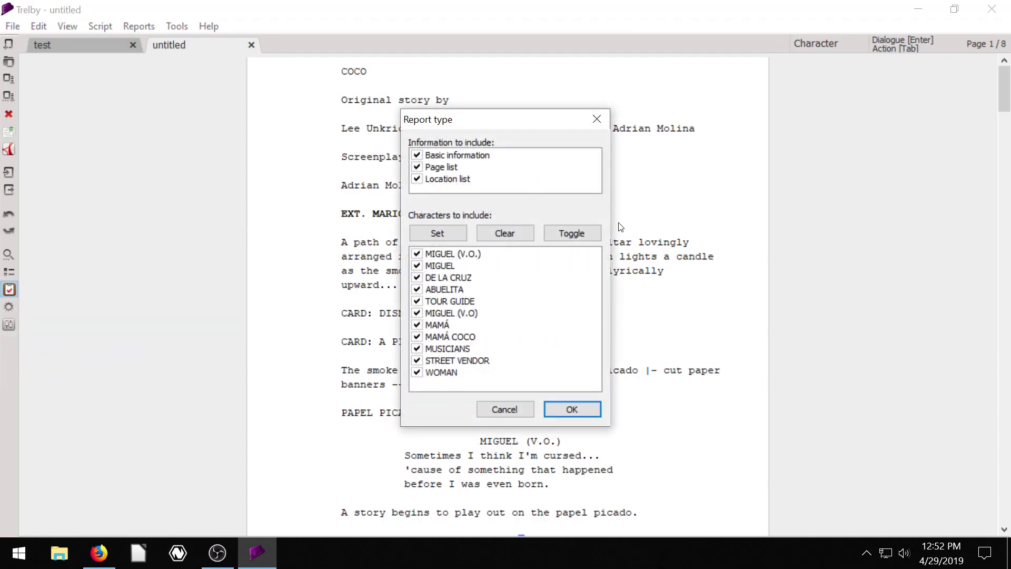
left_click(574, 406)
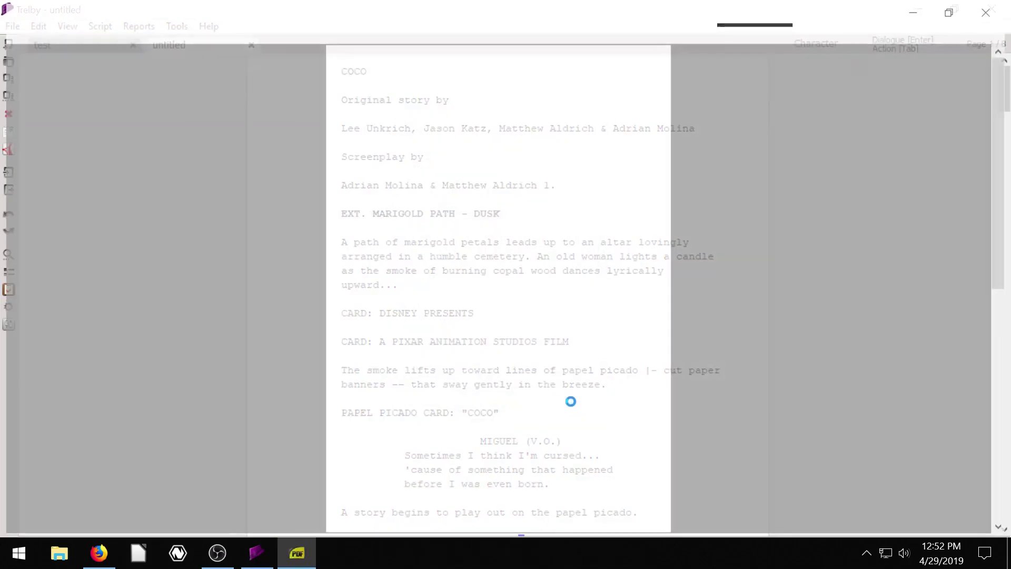
Step: Zoom into and read the 2-page character report, then close the PDF and Sumatra PDF
left_click(244, 29)
left_click(244, 29)
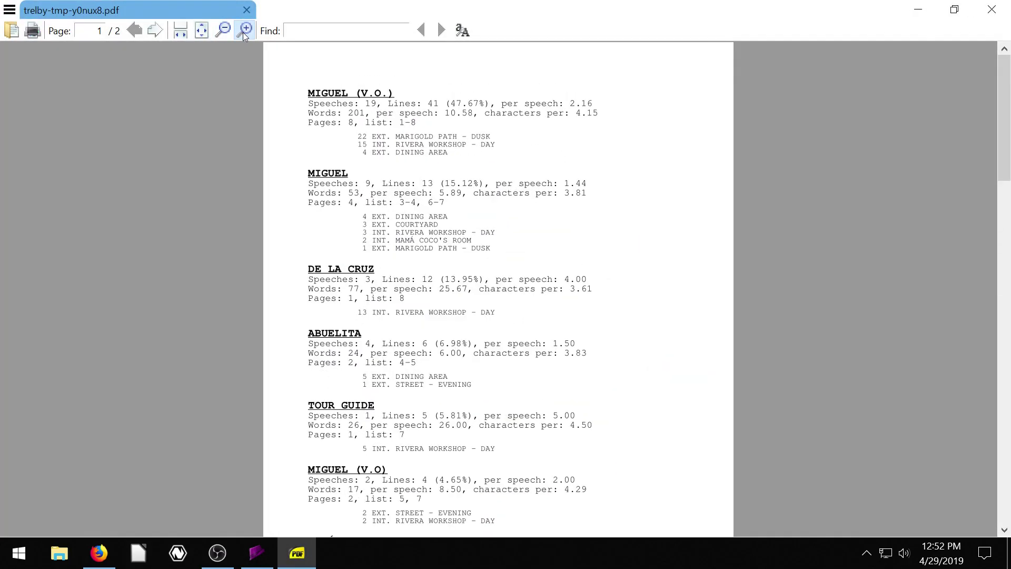
left_click(244, 29)
left_click(244, 29)
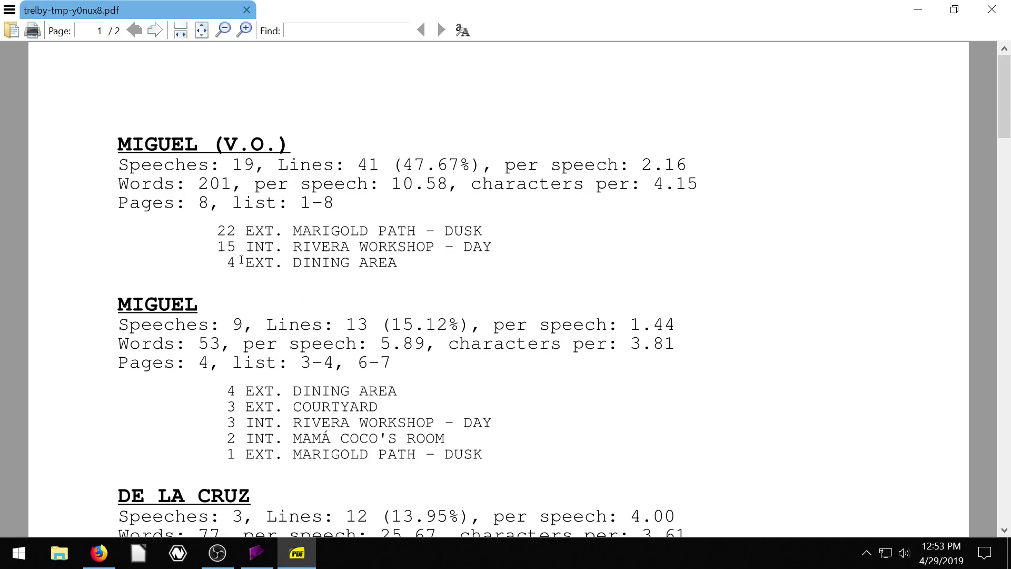
scroll(264, 285, "down", 12)
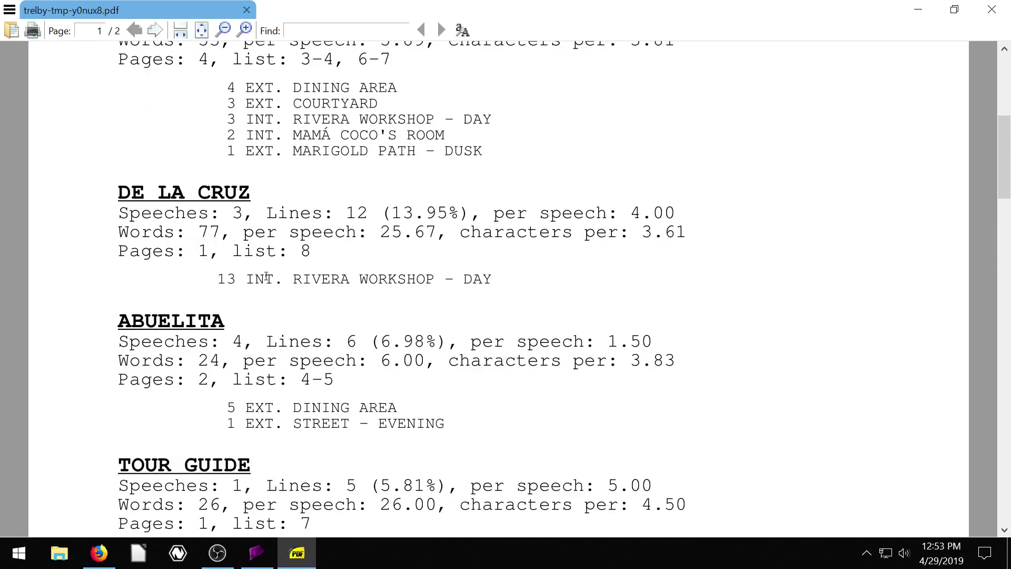
scroll(348, 256, "down", 12)
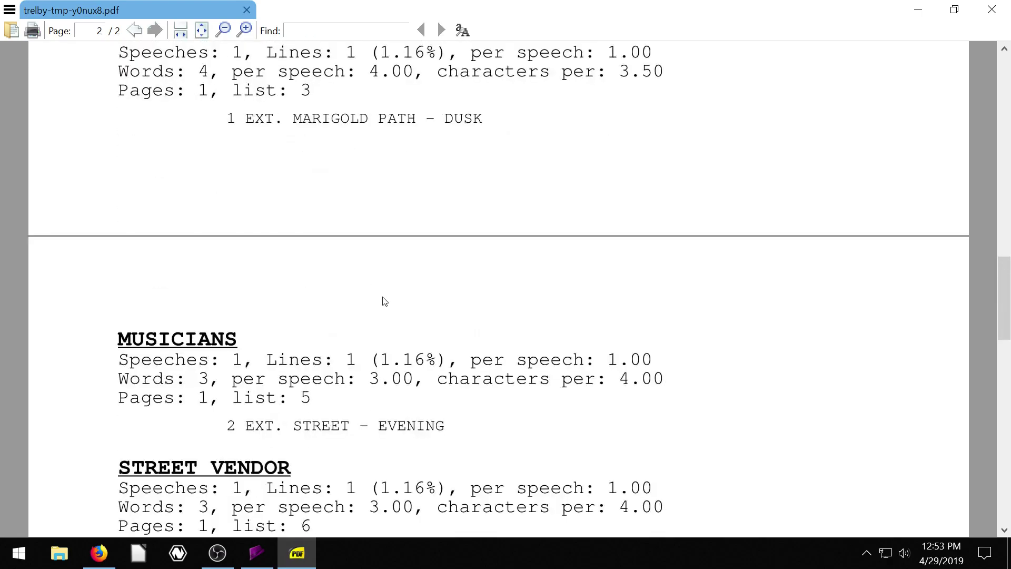
scroll(384, 301, "up", 14)
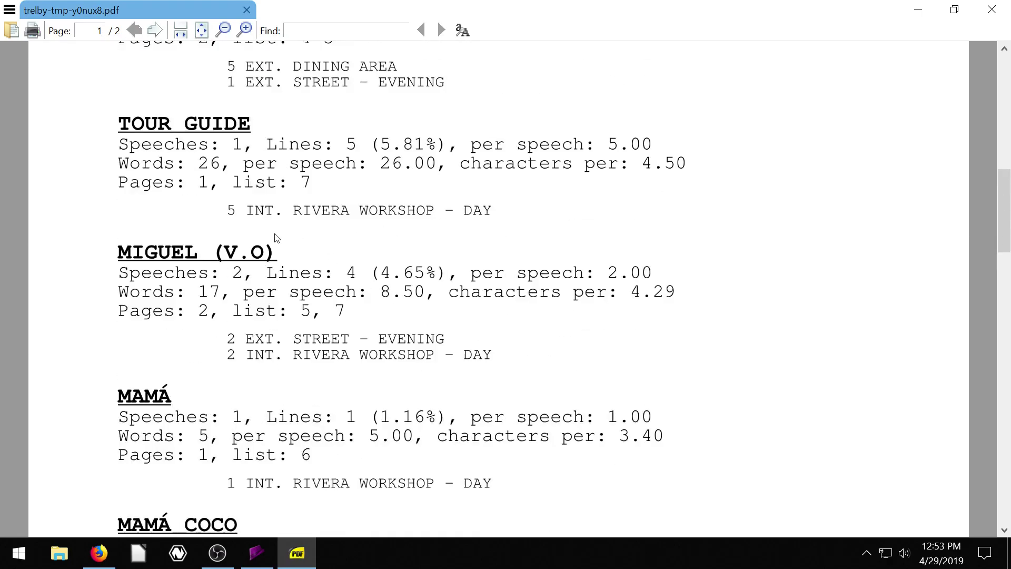
scroll(268, 147, "up", 8)
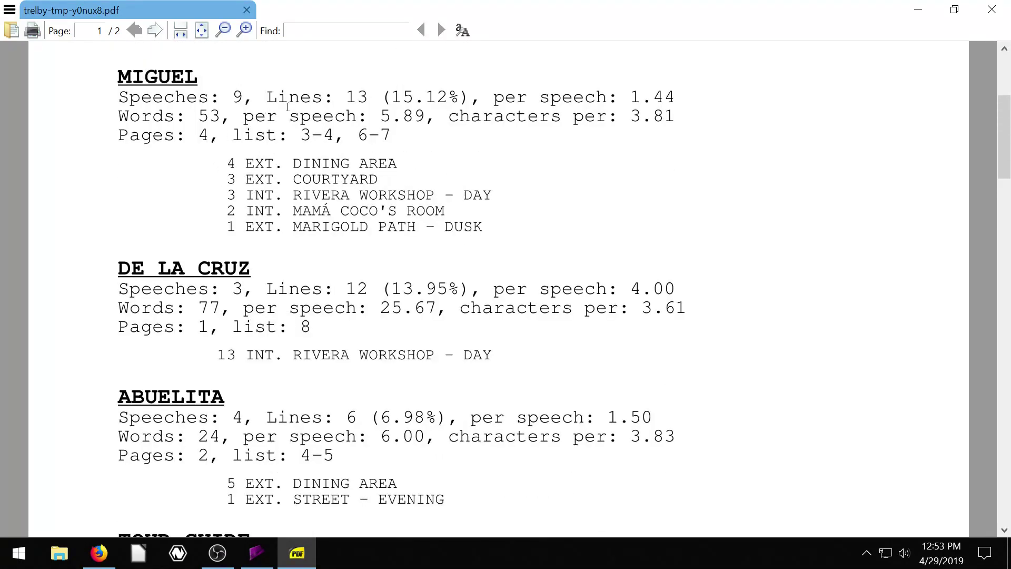
scroll(282, 122, "up", 3)
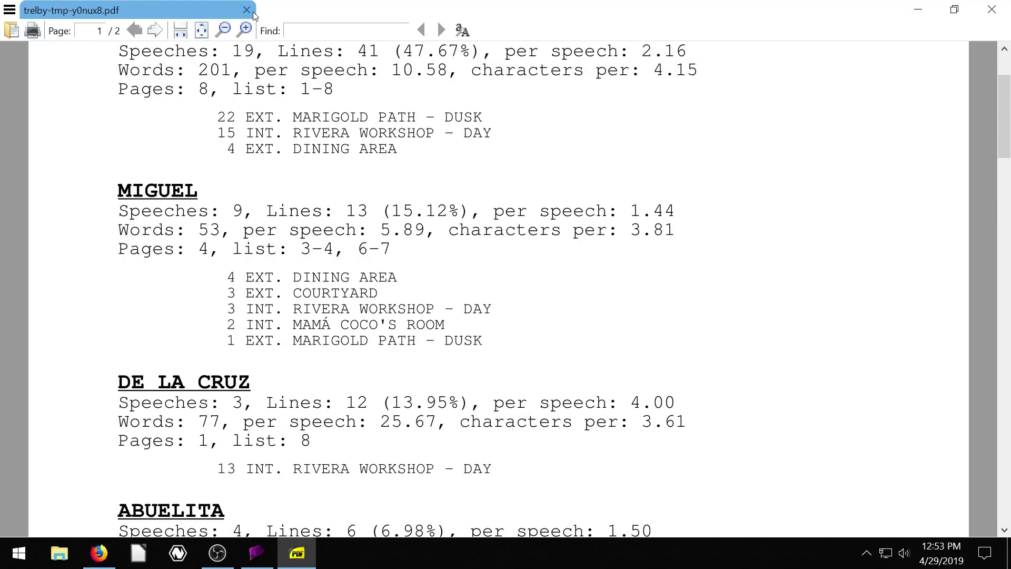
left_click(247, 10)
left_click(992, 9)
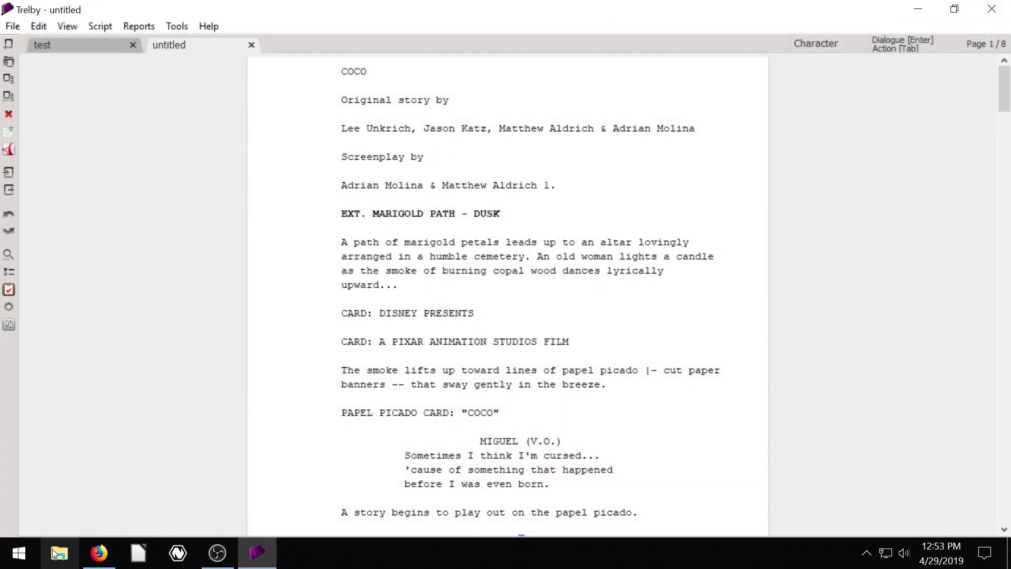
Step: Copy the Coco passage on IMSDb starting from the train car clips
left_click(99, 552)
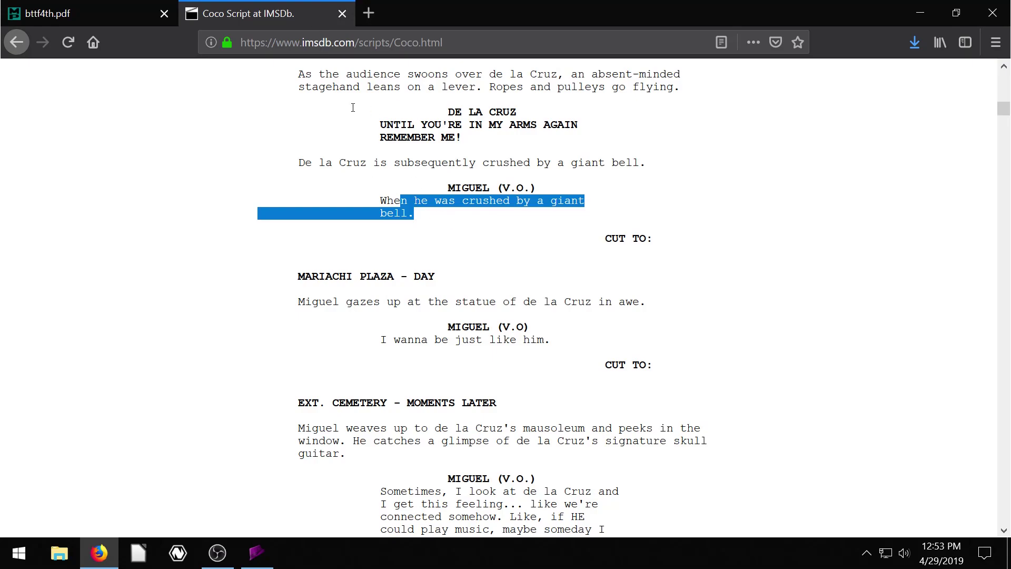
left_click(336, 47)
left_click(442, 157)
scroll(442, 157, "up", 15)
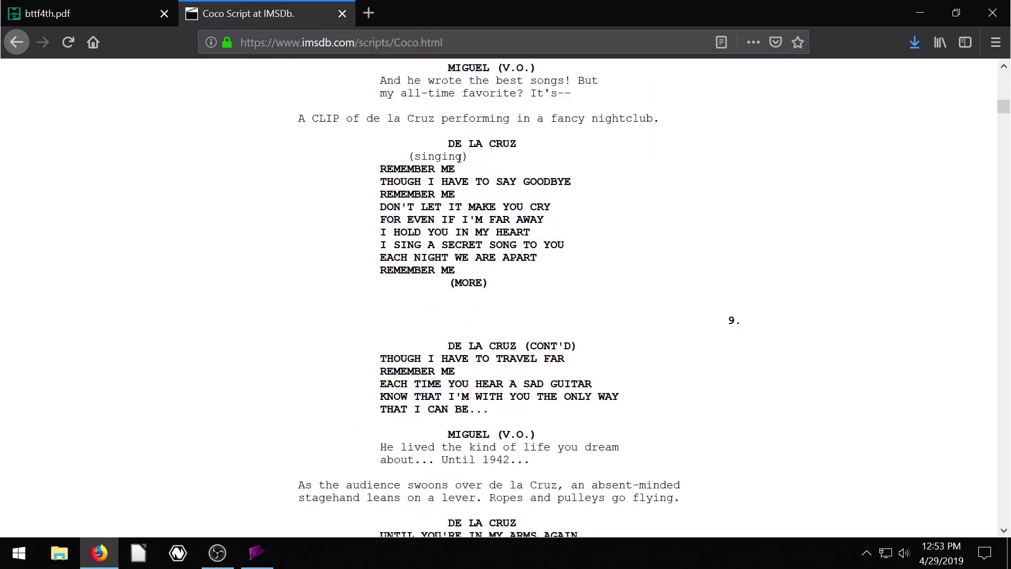
left_click_drag(387, 156, 543, 447)
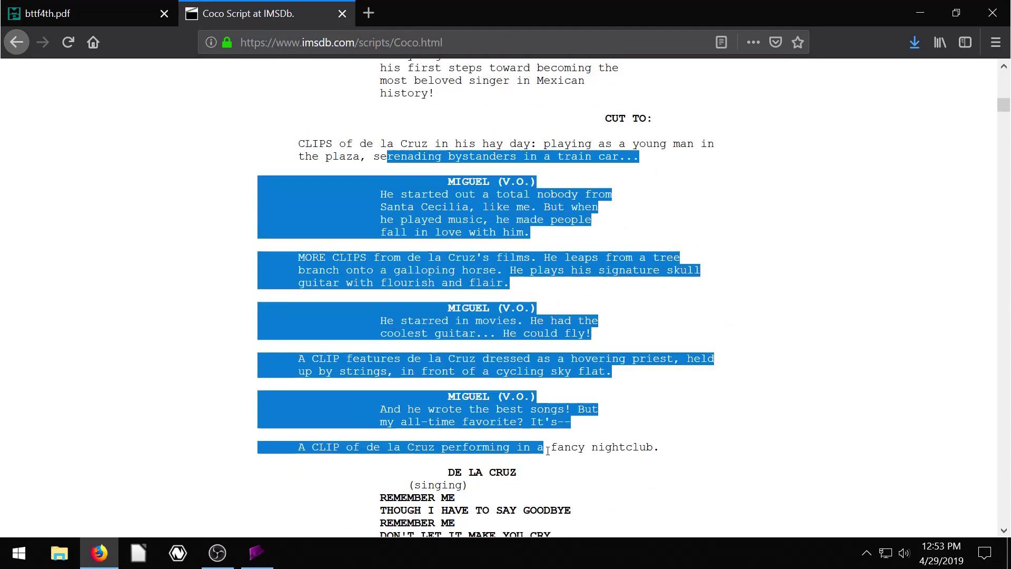
right_click(464, 198)
left_click(493, 206)
left_click(493, 206)
Step: In bttf4th.pdf, copy the text from the BACK TO THE FUTURE title through the SUZY line on page 6
left_click(36, 14)
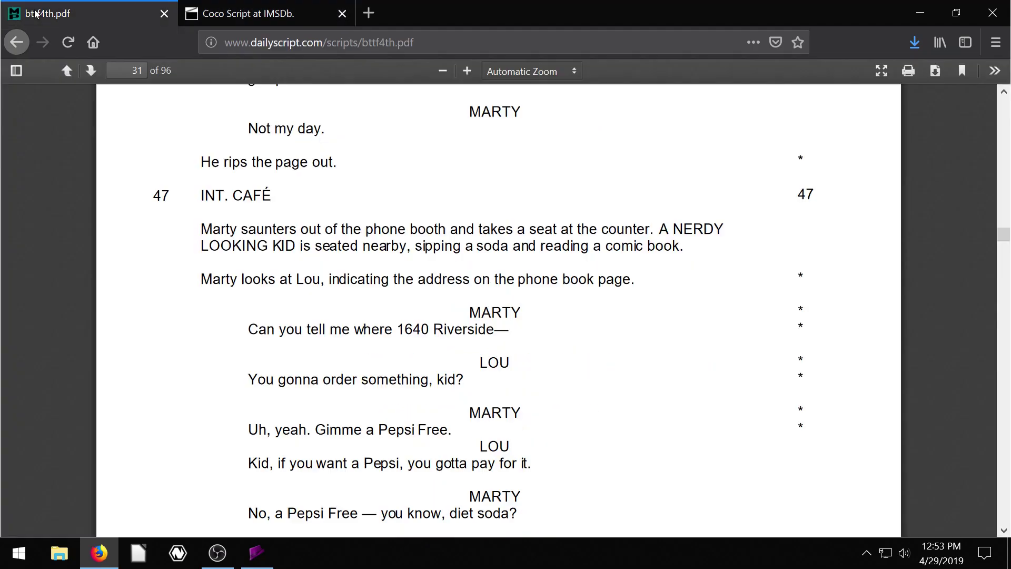
scroll(384, 241, "up", 15)
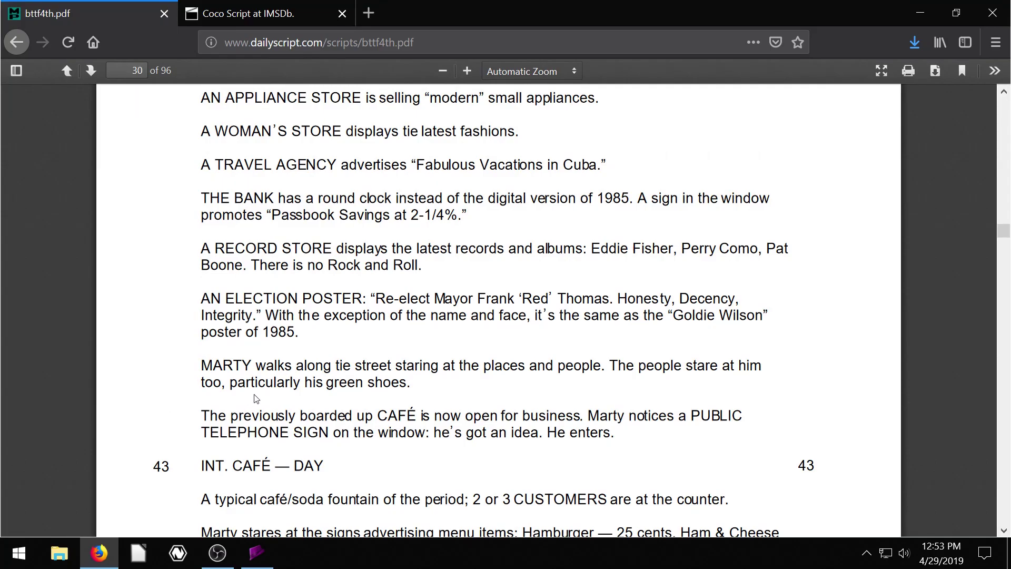
scroll(316, 358, "up", 15)
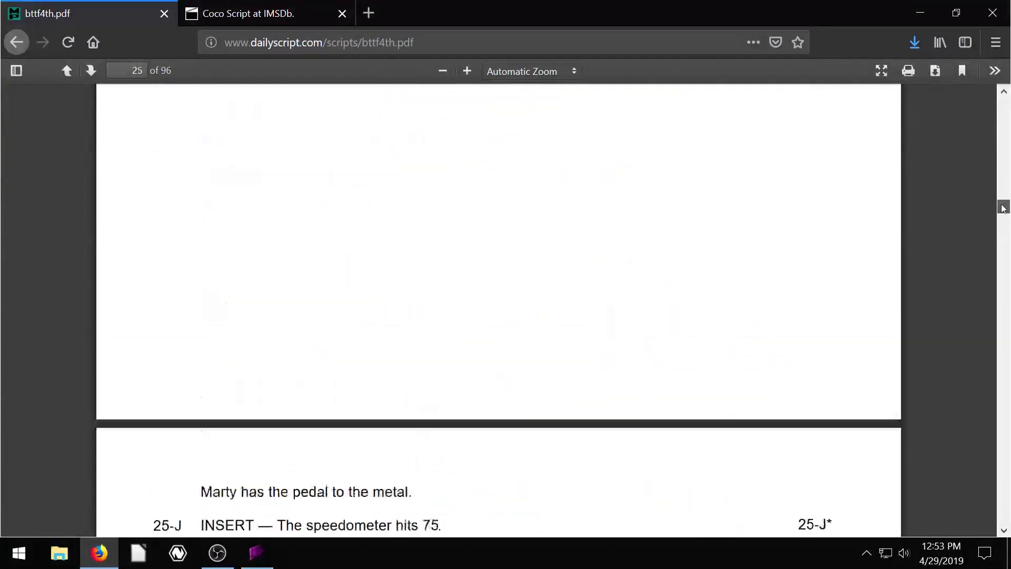
left_click_drag(1003, 208, 1005, 94)
left_click_drag(408, 225, 472, 511)
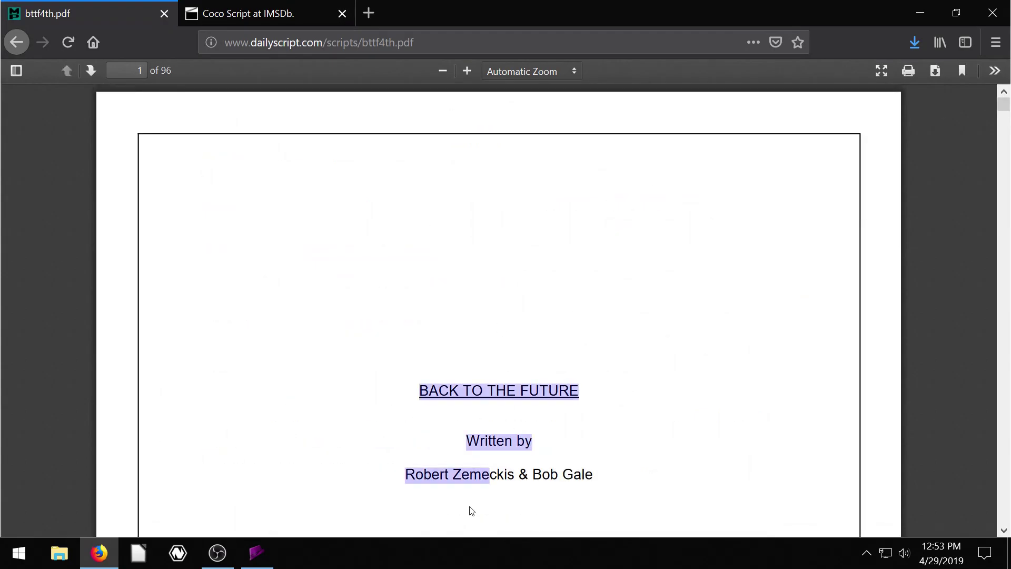
left_click_drag(600, 480, 549, 443)
scroll(549, 442, "down", 20)
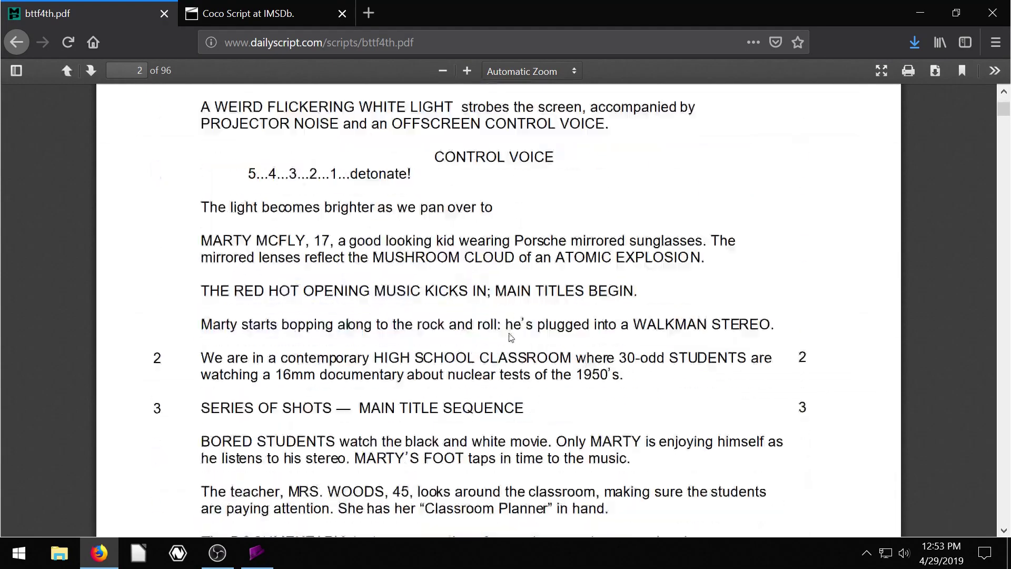
scroll(511, 325, "down", 20)
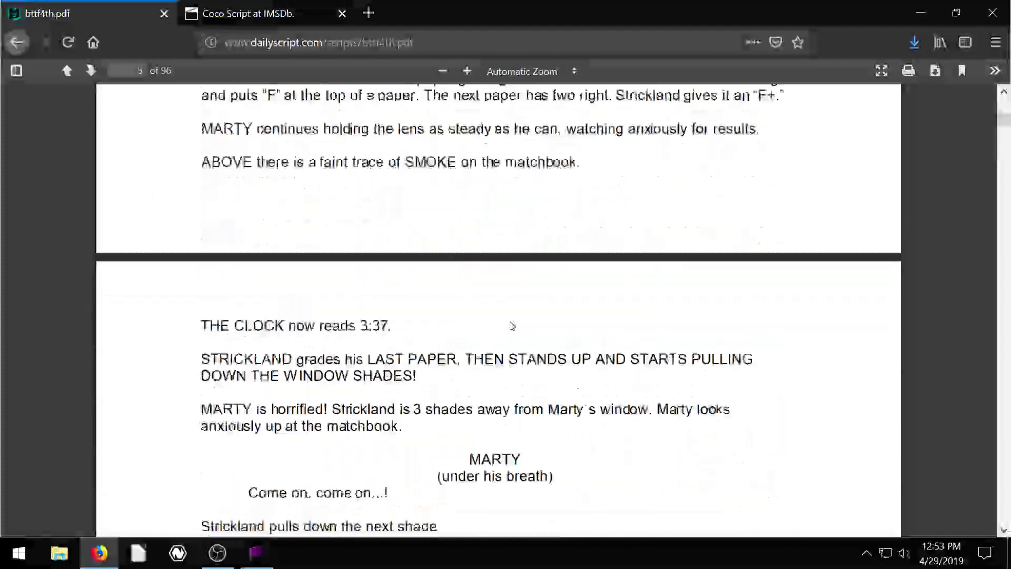
left_click_drag(493, 314, 521, 285)
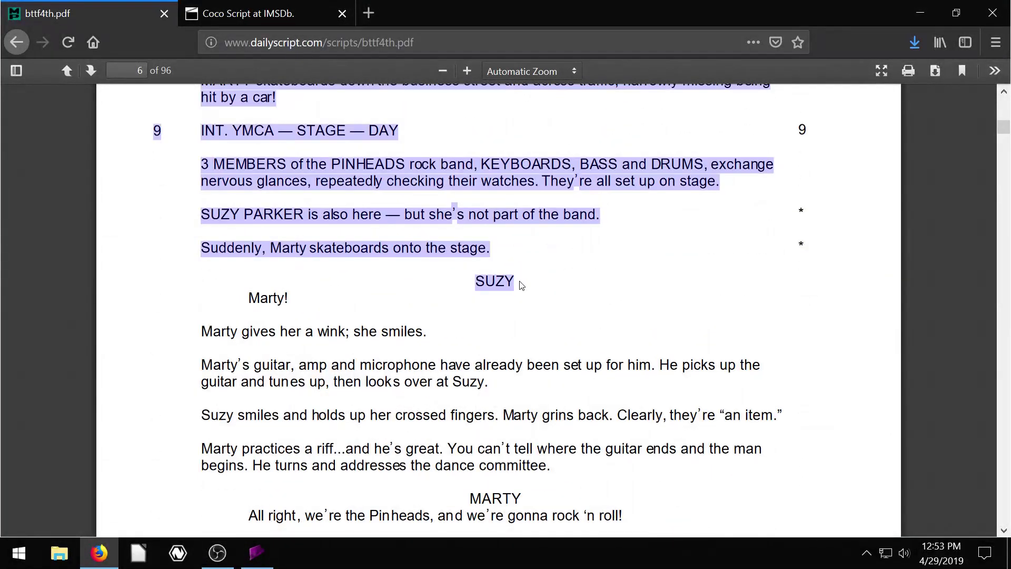
right_click(494, 287)
left_click(534, 307)
Step: Clear the windows away and create a new desktop text document named bttf
left_click(921, 13)
left_click(918, 9)
right_click(580, 202)
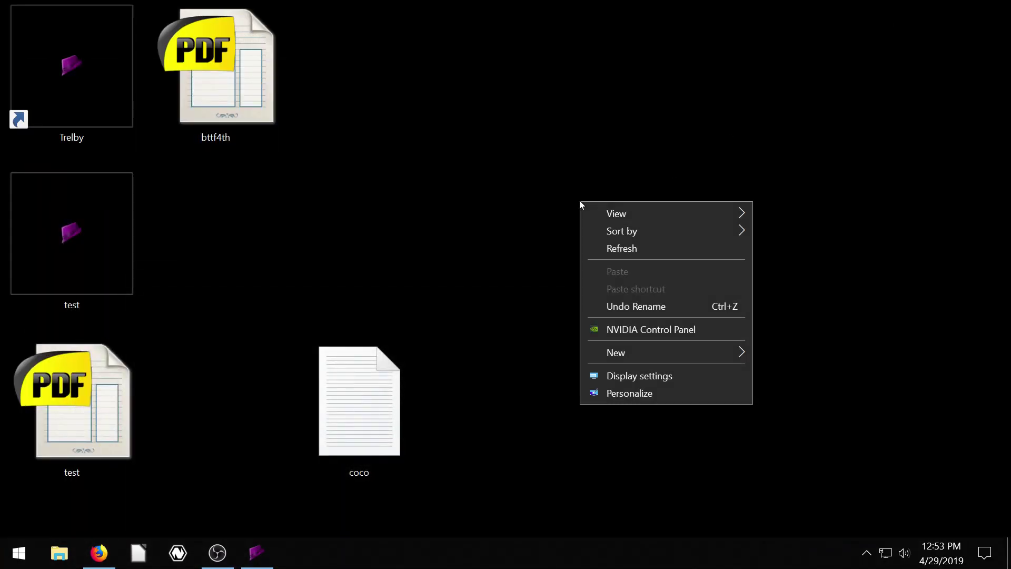
mouse_move(624, 354)
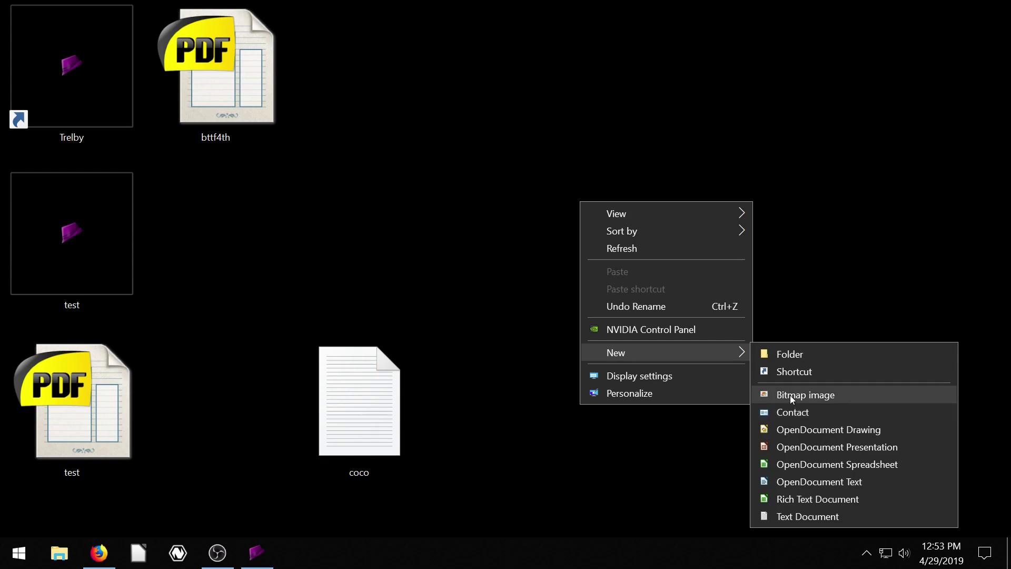
left_click(800, 517)
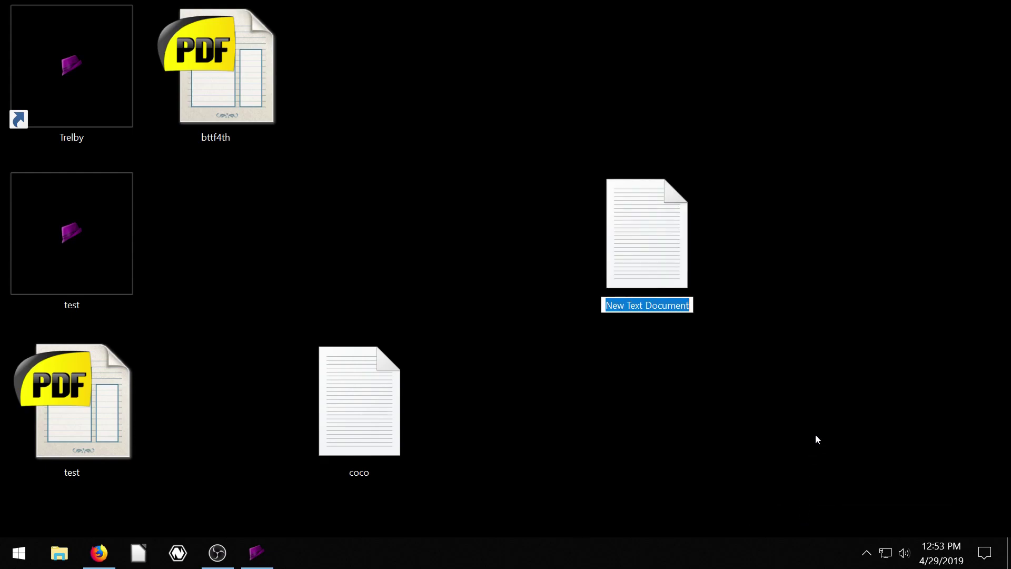
type("bttf")
key("Return")
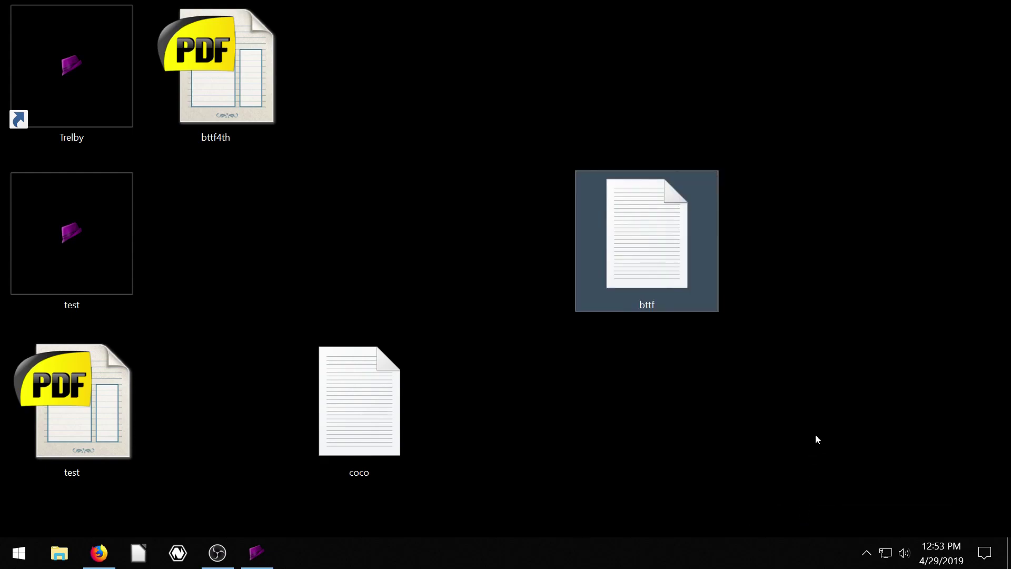
Step: Paste the copied Back to the Future text into bttf in Notepad, close it, and minimize Firefox
double_click(653, 245)
right_click(761, 354)
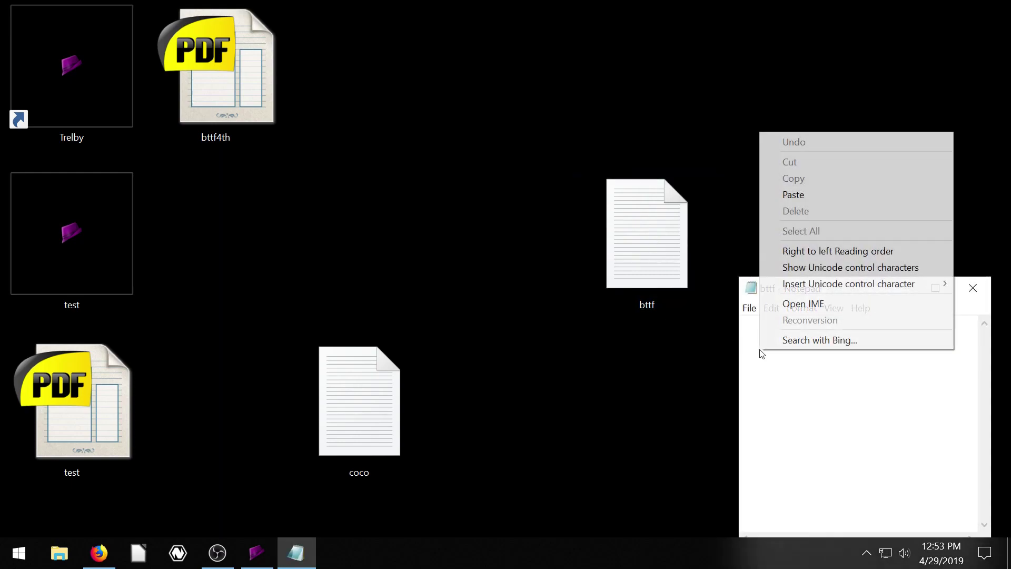
left_click(809, 195)
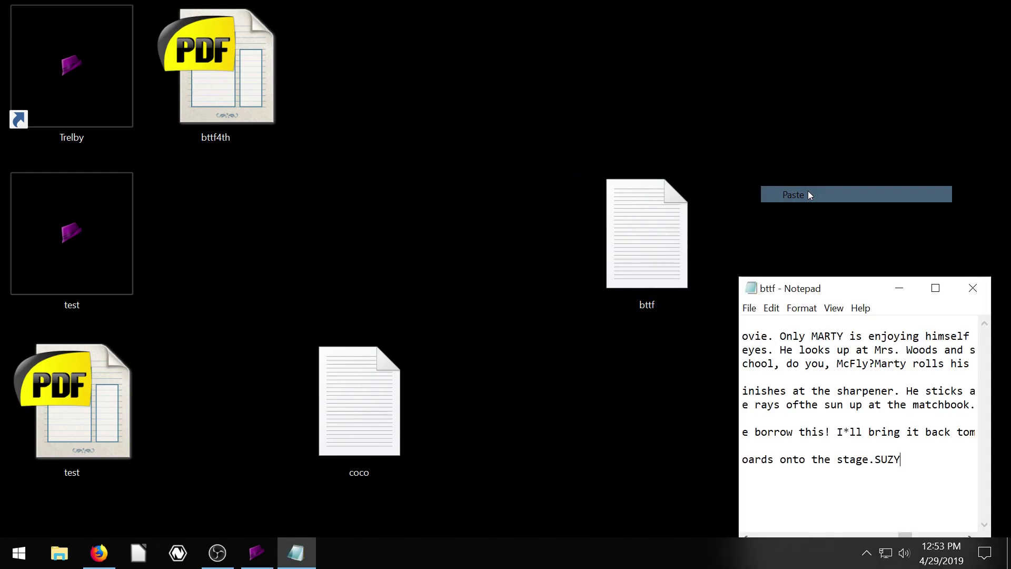
left_click(750, 308)
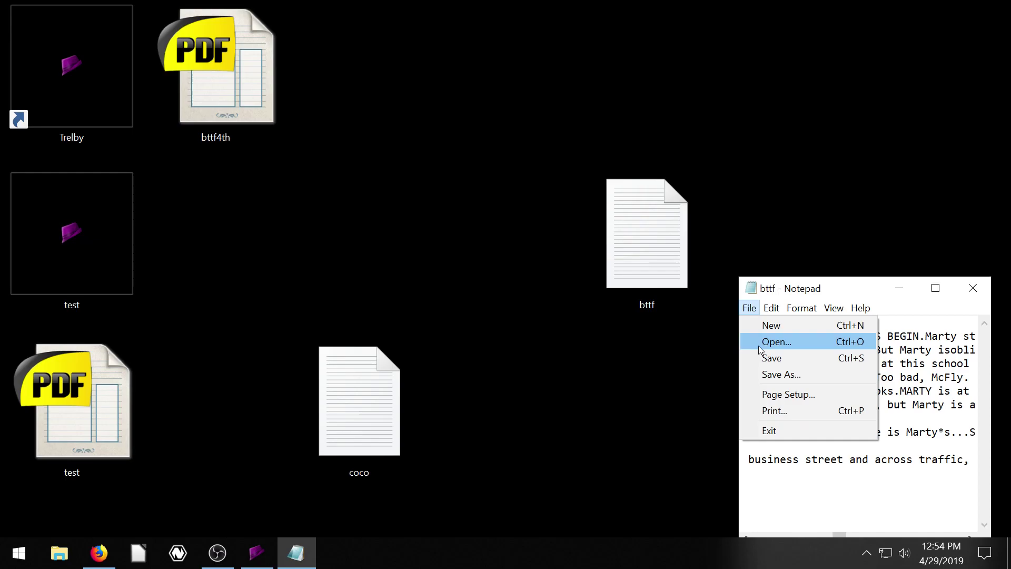
left_click(973, 288)
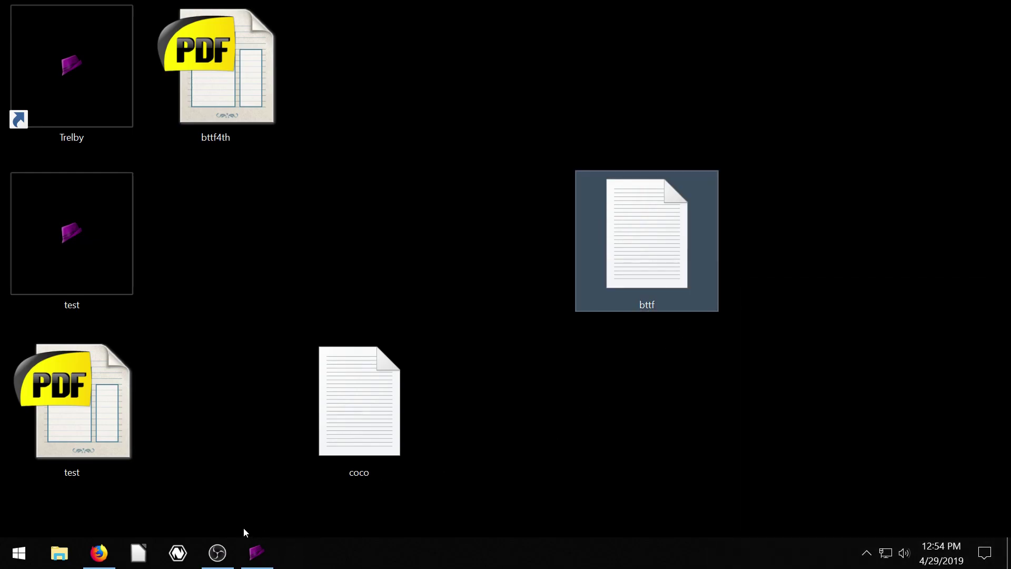
left_click(99, 553)
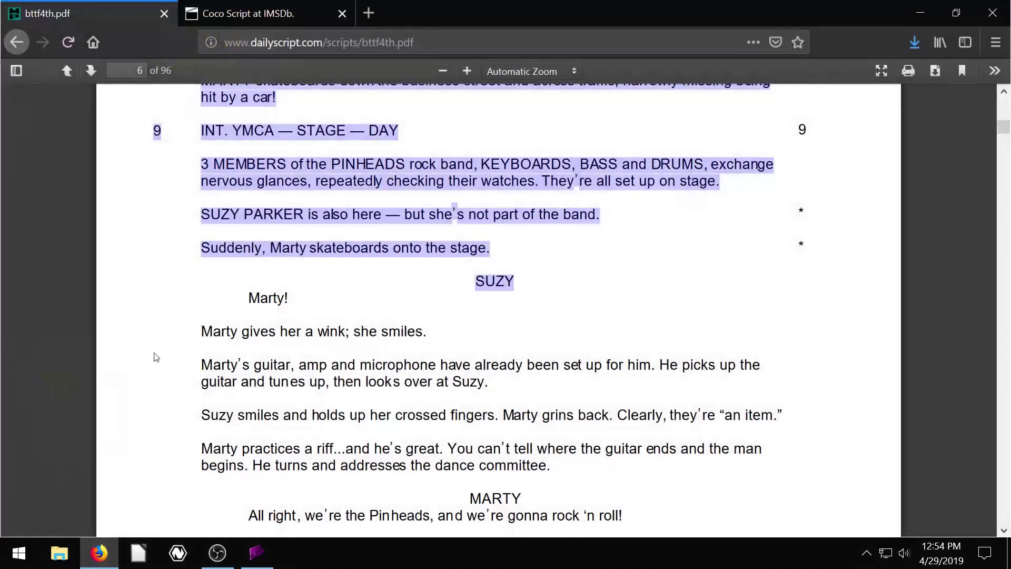
left_click(920, 13)
Step: In Trelby, import the bttf text file as a new script
left_click(253, 557)
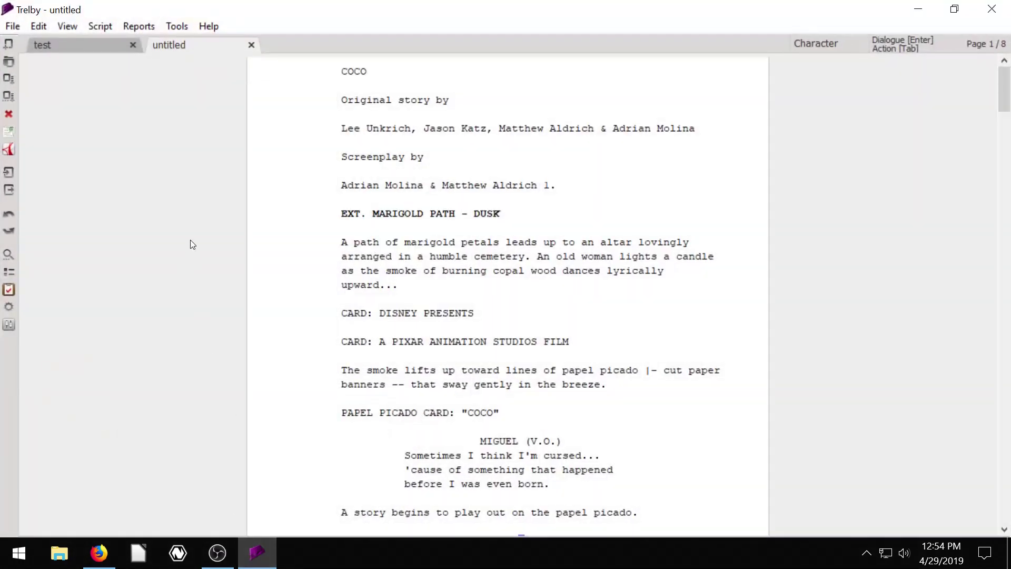
left_click(13, 26)
left_click(37, 154)
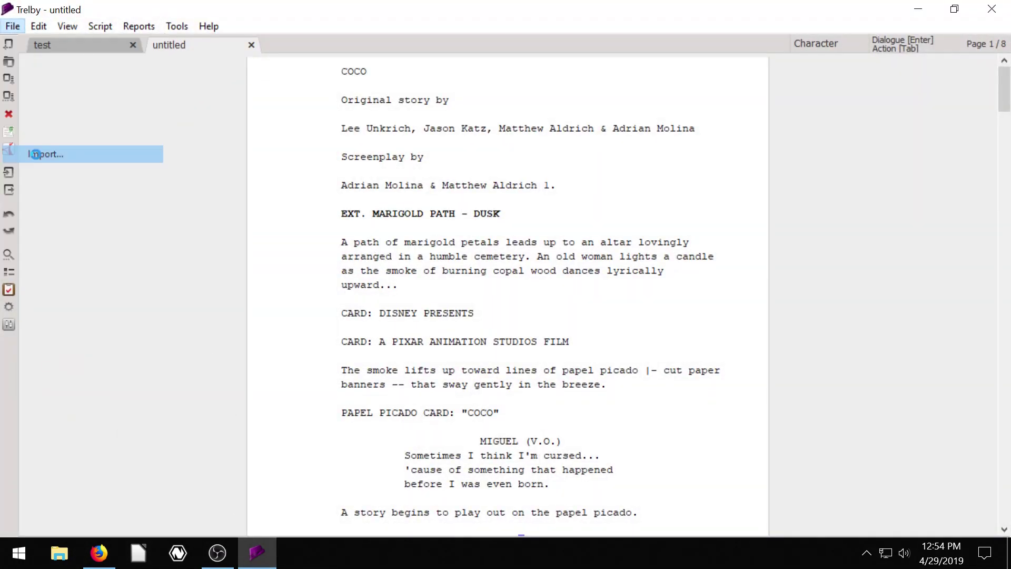
double_click(202, 162)
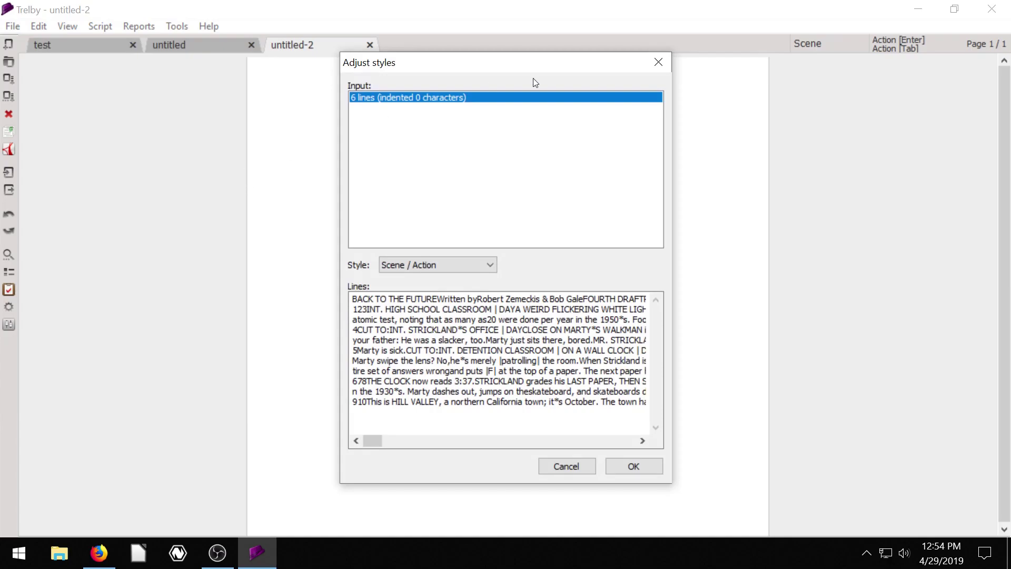
Step: Set the style of the six imported lines to Scene / Action
left_click(438, 264)
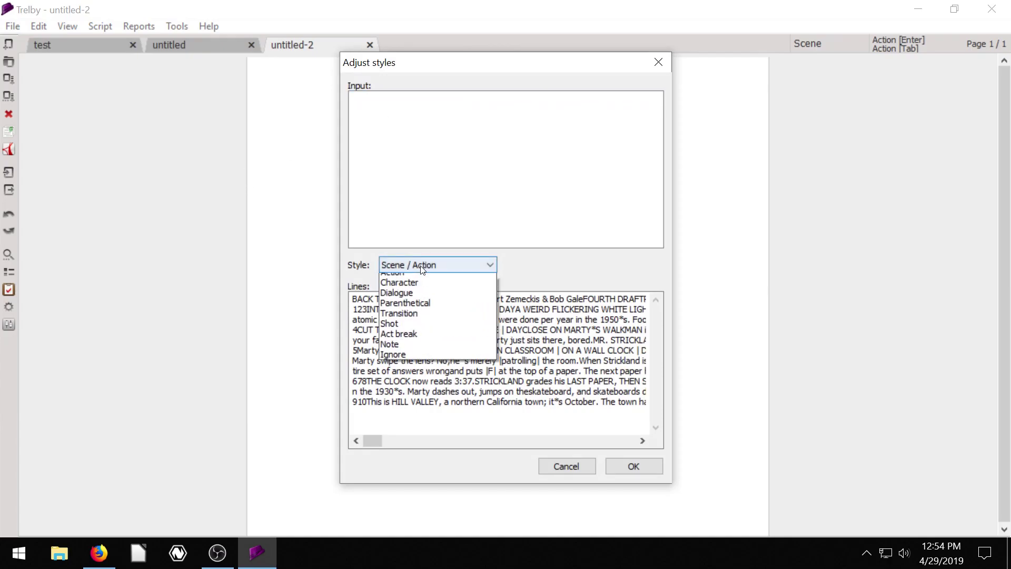
left_click(399, 289)
left_click(395, 265)
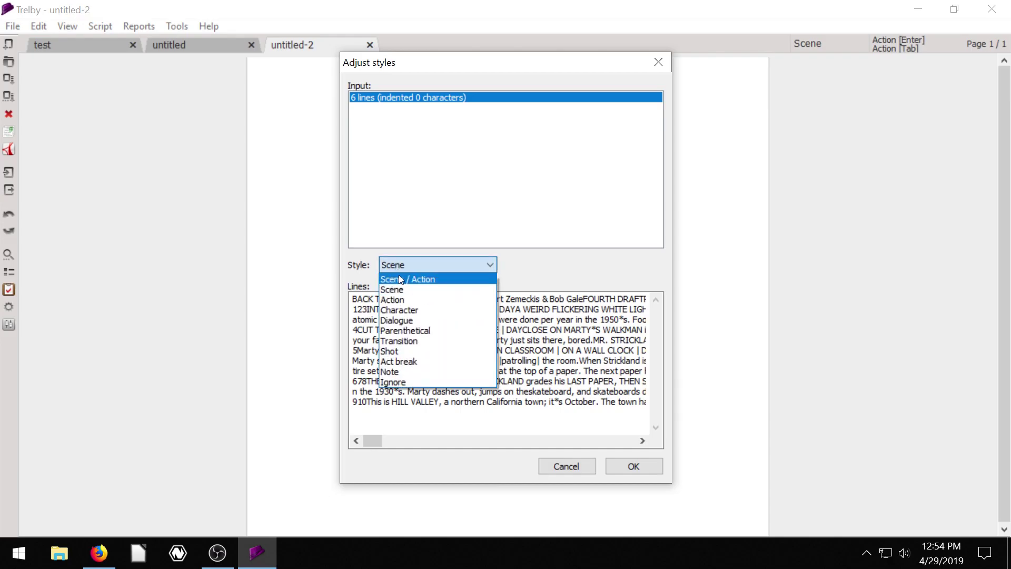
left_click(399, 276)
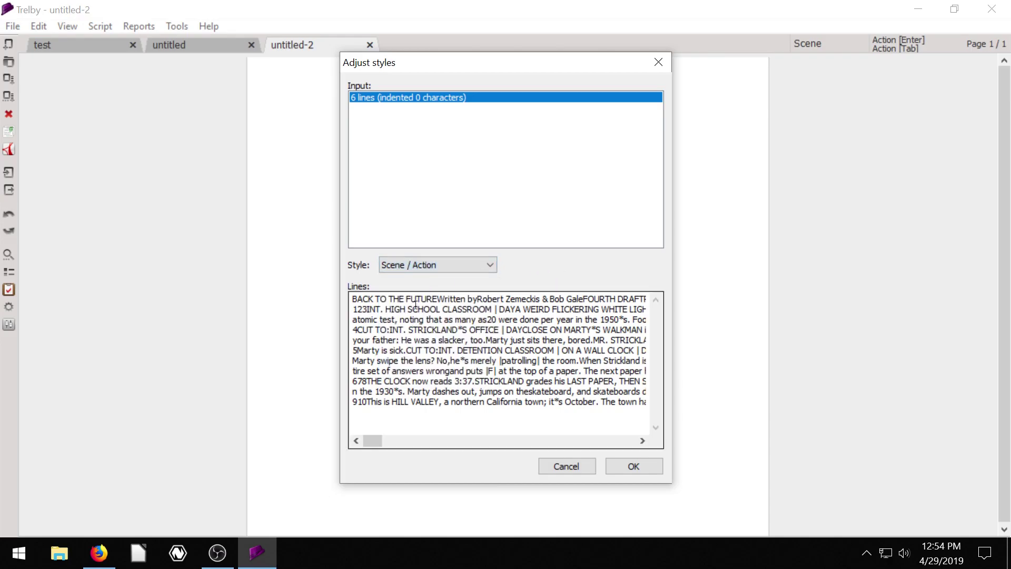
Step: Finish the import, scroll through untitled-2's run-on action text, then minimize Trelby
left_click(631, 466)
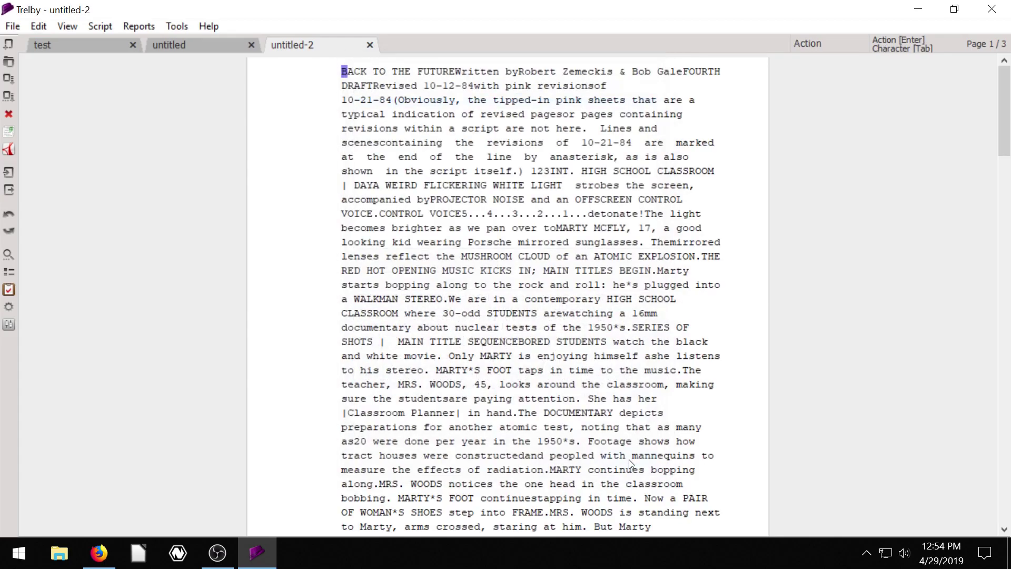
scroll(438, 244, "down", 20)
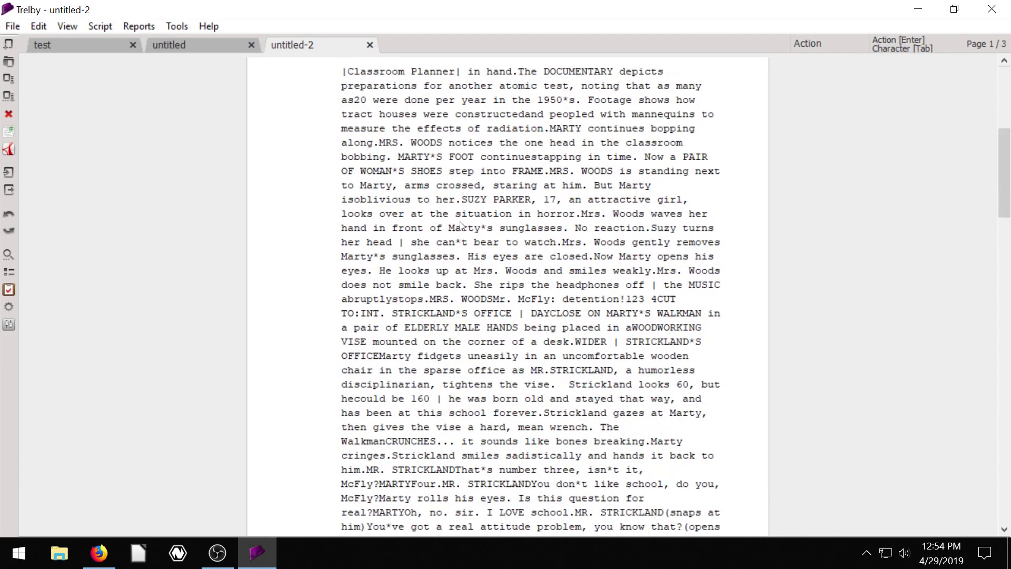
scroll(467, 230, "up", 20)
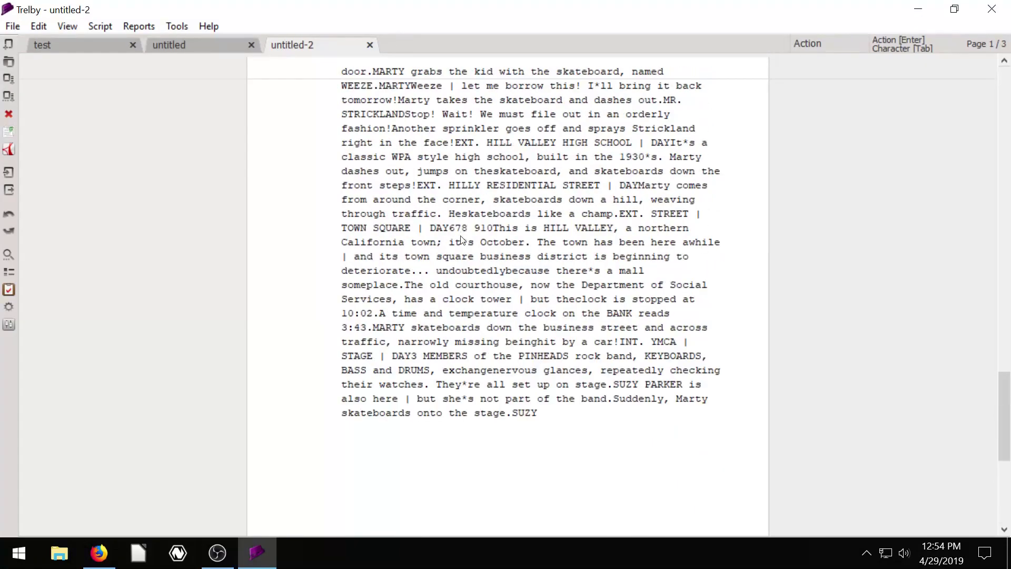
scroll(460, 241, "up", 1)
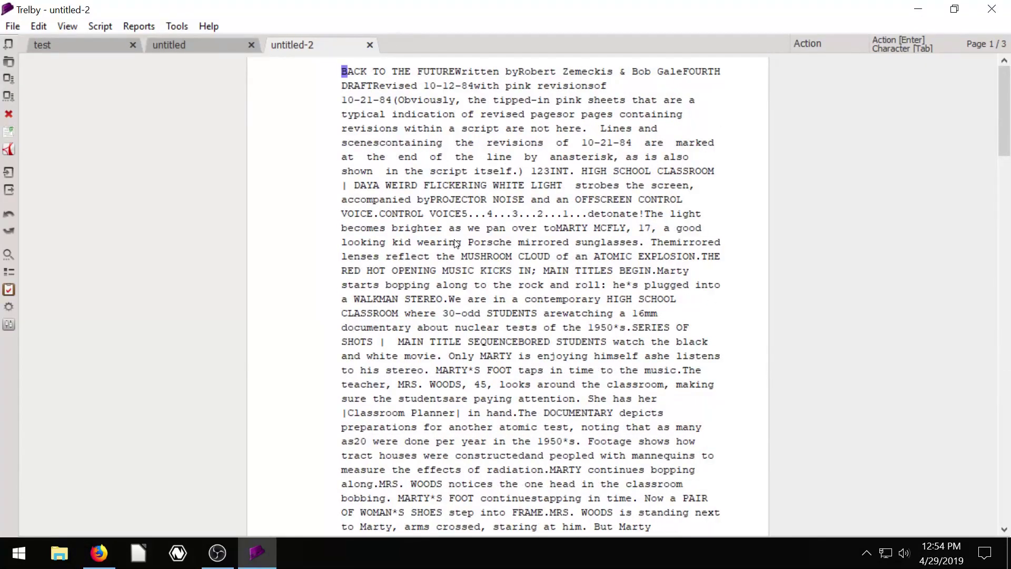
left_click(516, 121)
scroll(537, 235, "down", 2)
scroll(548, 236, "up", 2)
left_click(918, 9)
Step: Open bttf in a maximized Notepad, select some run-on text, then minimize it
left_click(601, 226)
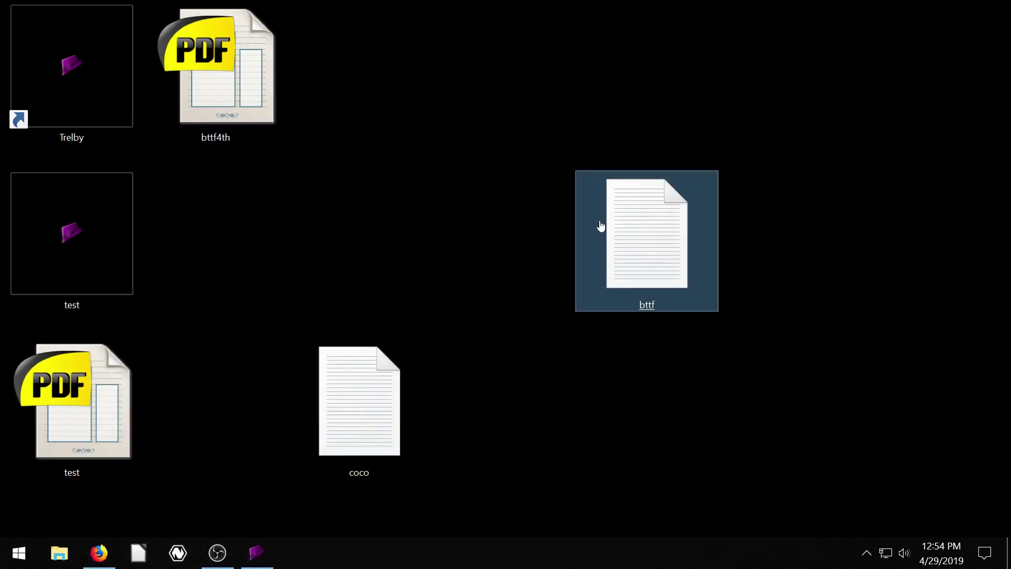
double_click(601, 225)
left_click_drag(970, 293, 774, 241)
left_click(747, 241)
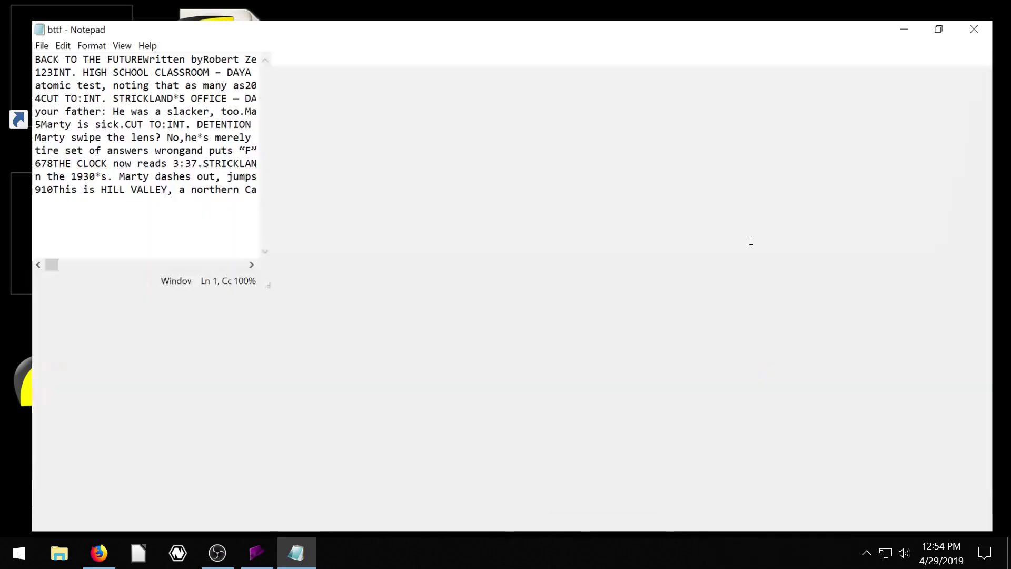
left_click_drag(129, 68, 136, 82)
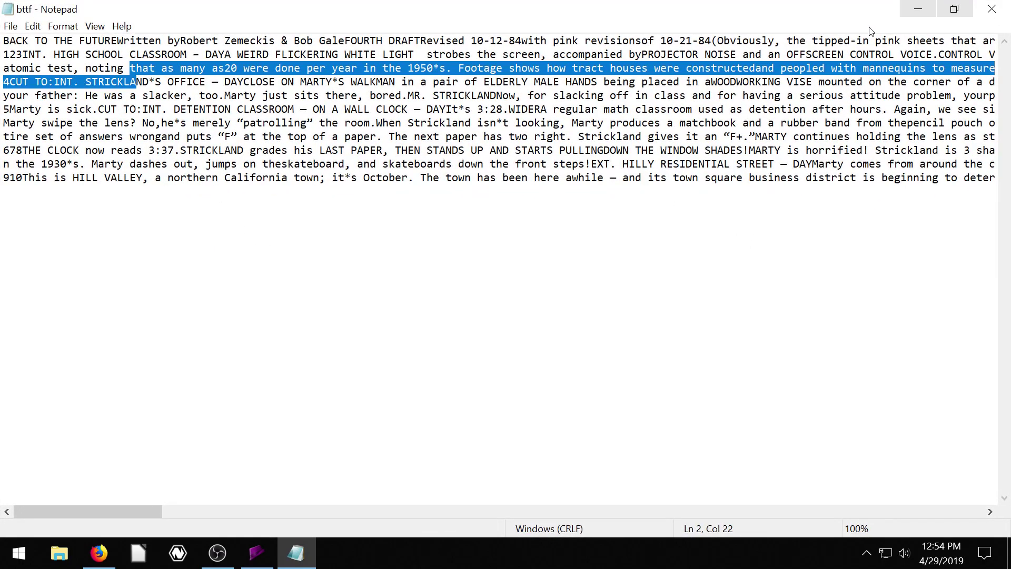
left_click(918, 9)
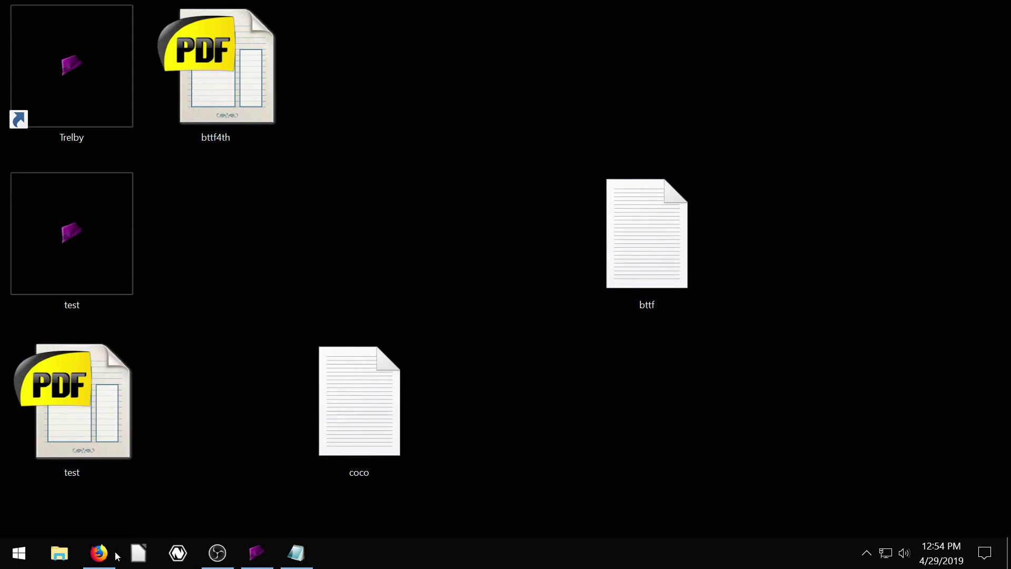
Step: Copy the fire-alarm scene text from page 5 of bttf4th.pdf in Firefox
left_click(99, 553)
left_click(305, 176)
scroll(305, 176, "up", 15)
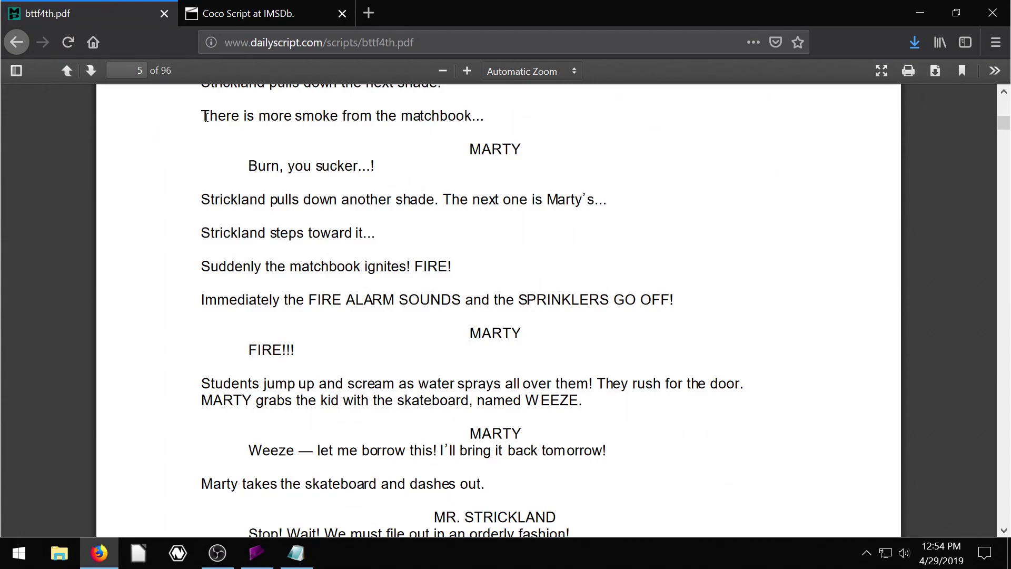
mouse_move(205, 132)
left_mouse_down()
mouse_move(517, 233)
mouse_move(537, 249)
mouse_move(578, 413)
mouse_move(647, 419)
left_mouse_up()
scroll(527, 242, "down", 3)
right_click(511, 238)
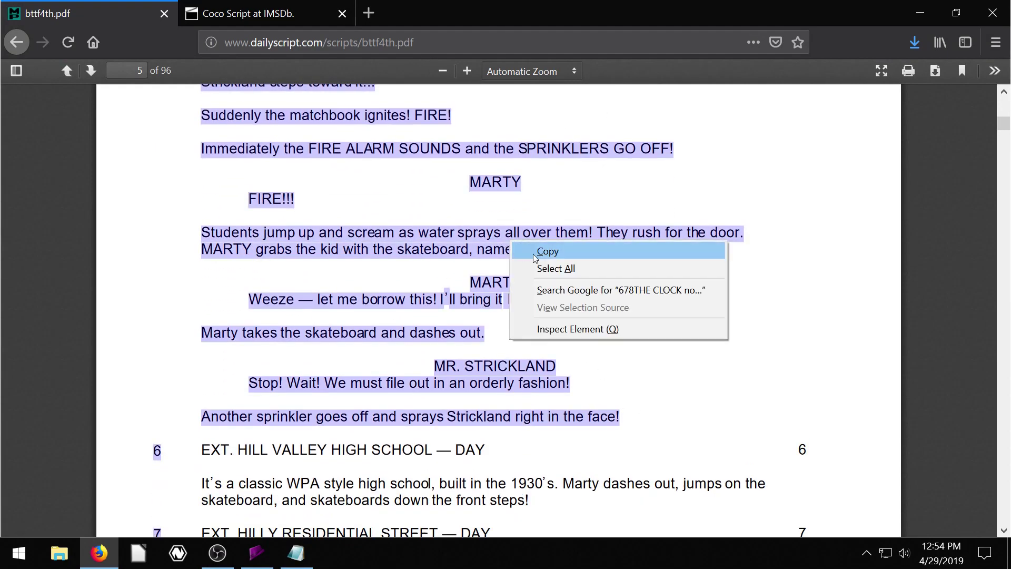
left_click(542, 253)
Step: Launch LibreOffice Writer by searching 'libre' in the Start menu
left_click(19, 553)
type("libre")
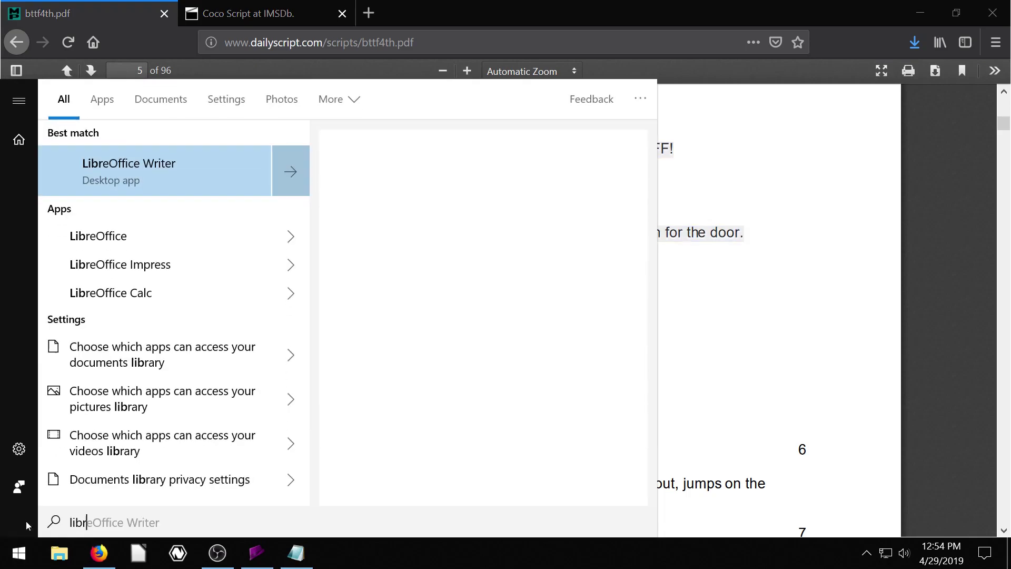
key("Return")
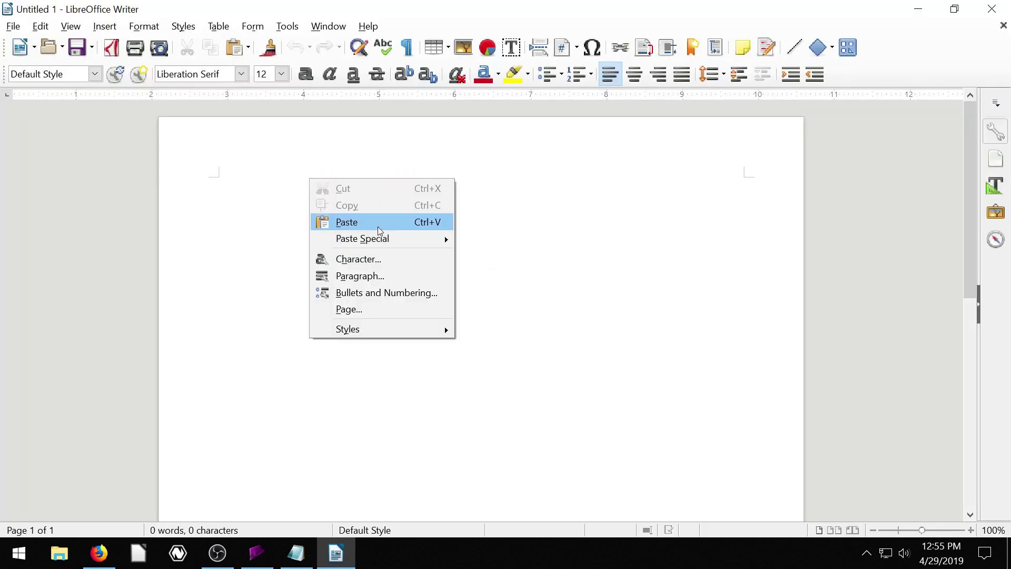
Step: Paste the fire-alarm passage into the new Writer document, then close it without saving
left_click(360, 228)
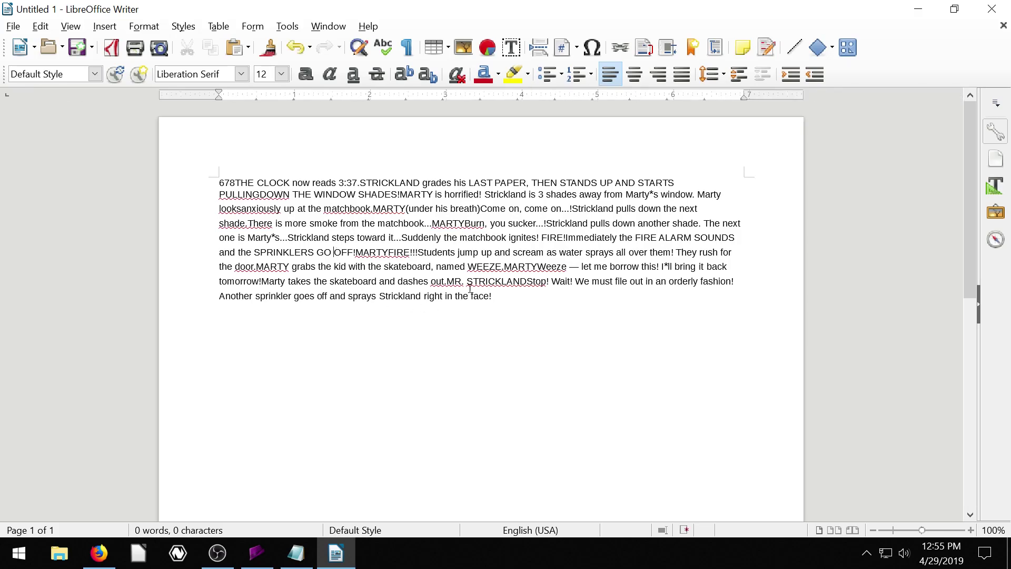
left_click(992, 9)
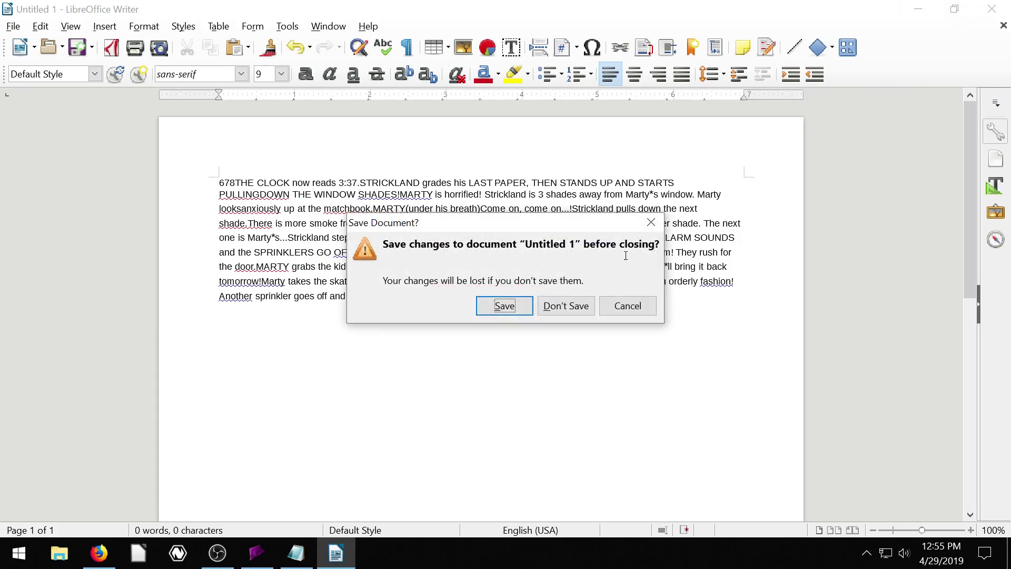
left_click(581, 307)
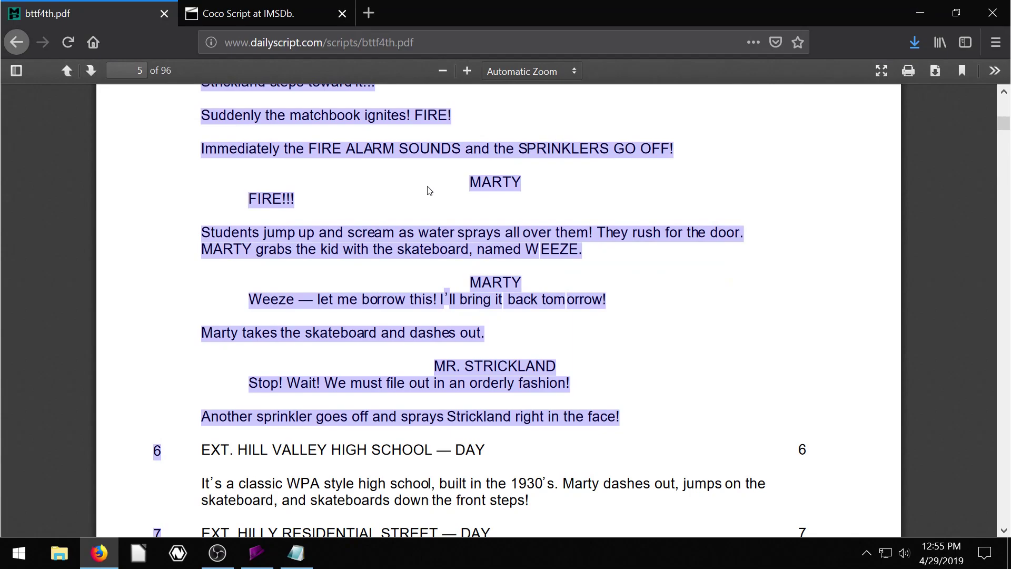
Step: Deselect and scroll the bttf4th PDF, then view the Coco script info page
left_click(414, 193)
scroll(380, 232, "down", 2)
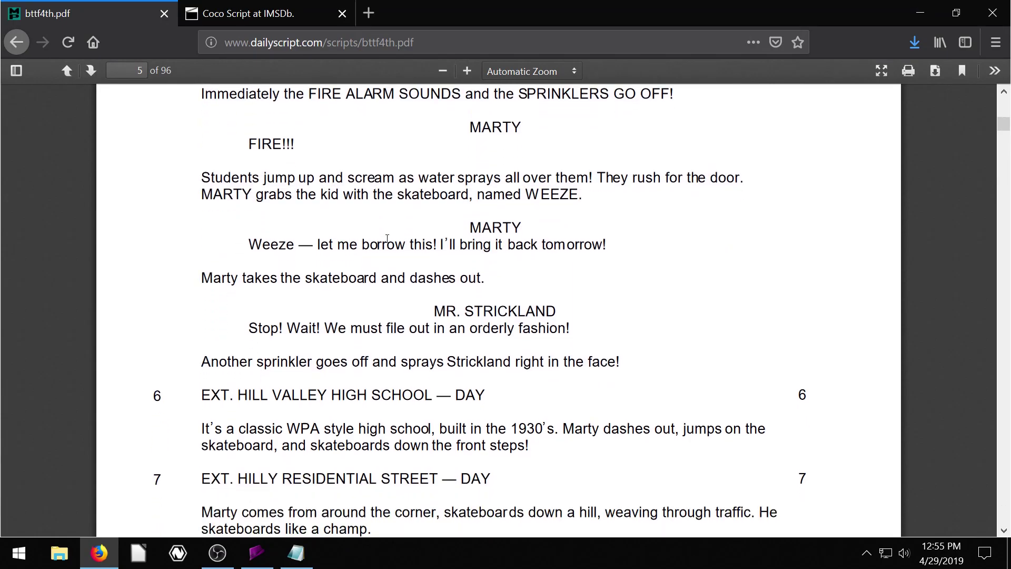
scroll(387, 237, "up", 4)
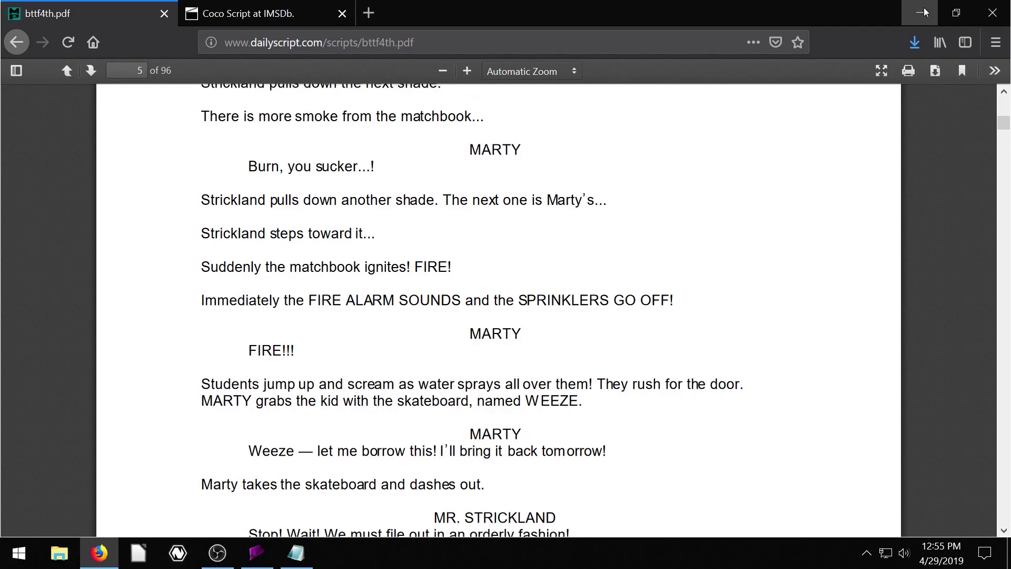
left_click(269, 14)
left_click(17, 42)
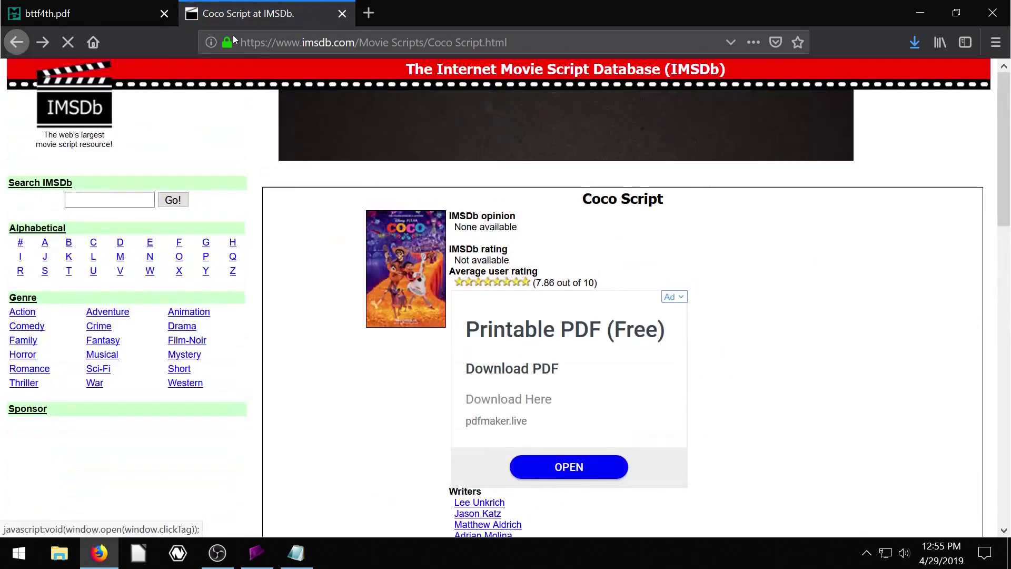
Step: Return to bttf4th.pdf, select text atop page 5, and minimize Firefox
left_click(103, 15)
left_click_drag(226, 147, 384, 347)
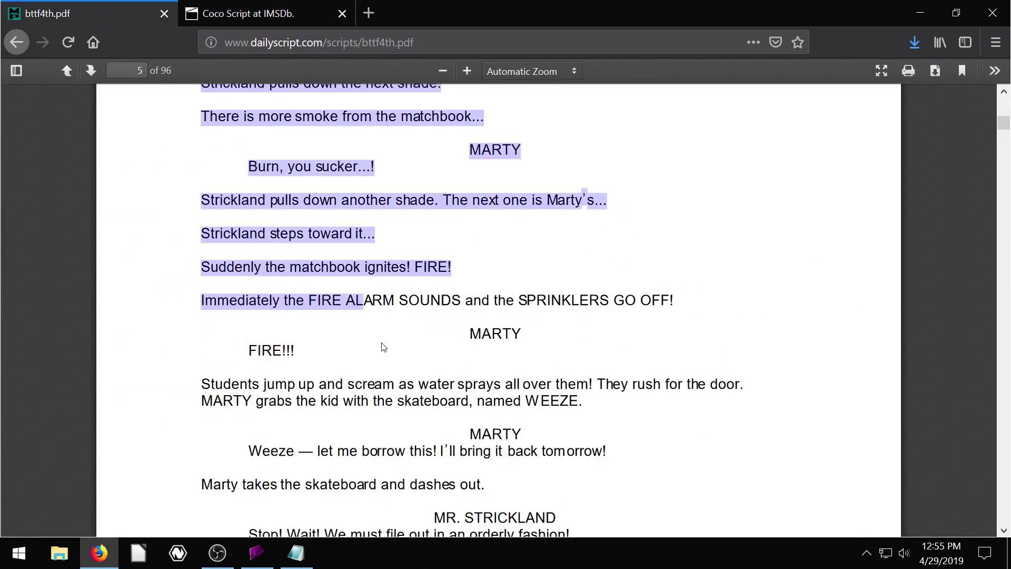
left_click(920, 12)
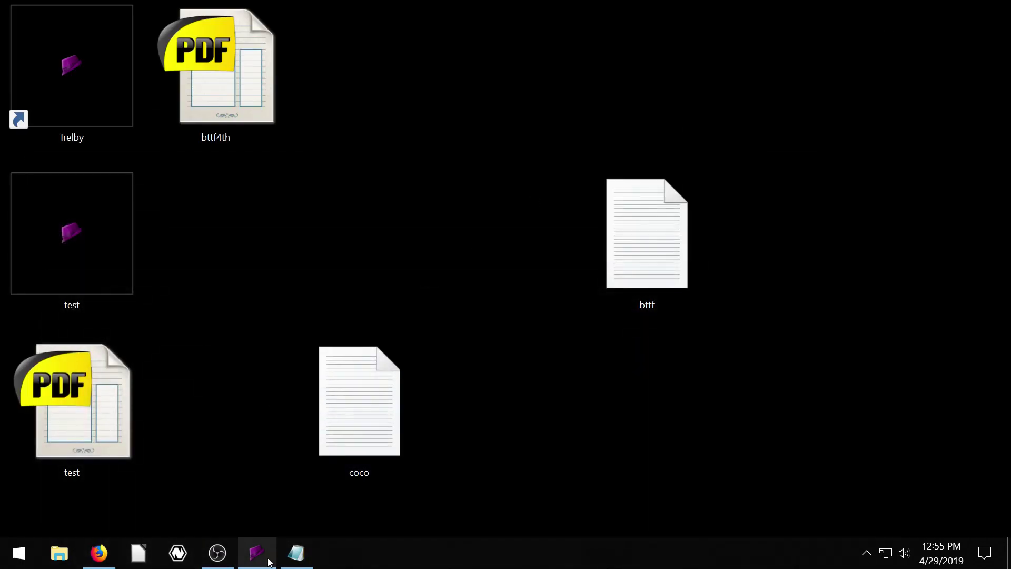
Step: Bring back untitled-2 and review the importable file types, cancelling the import
left_click(262, 541)
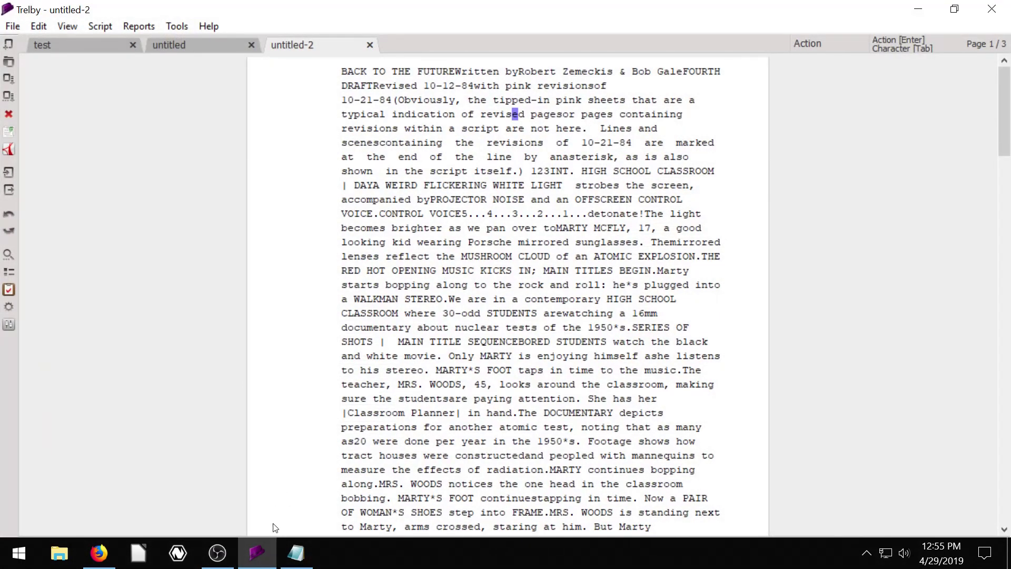
left_click(13, 26)
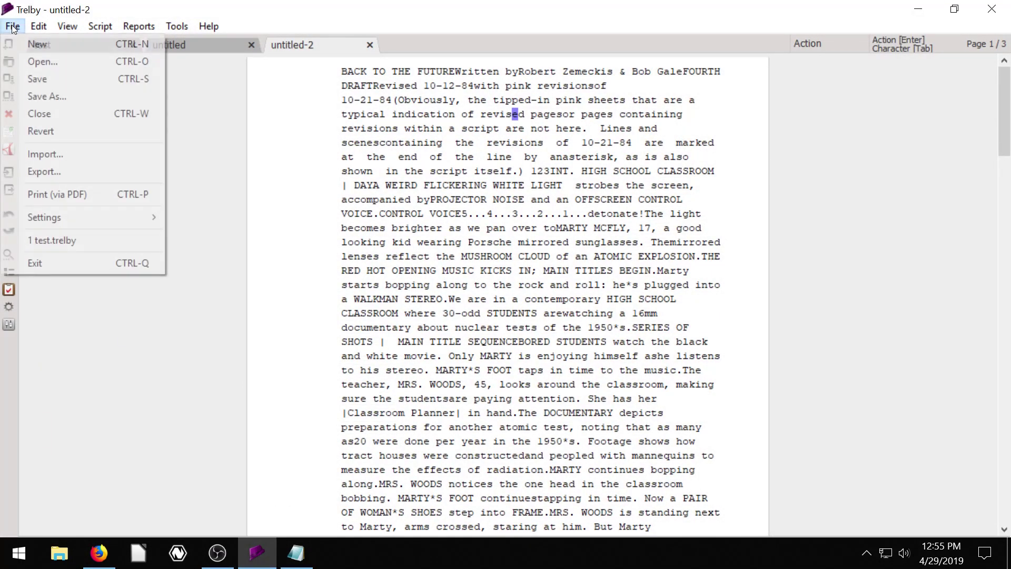
left_click(45, 153)
left_click(359, 365)
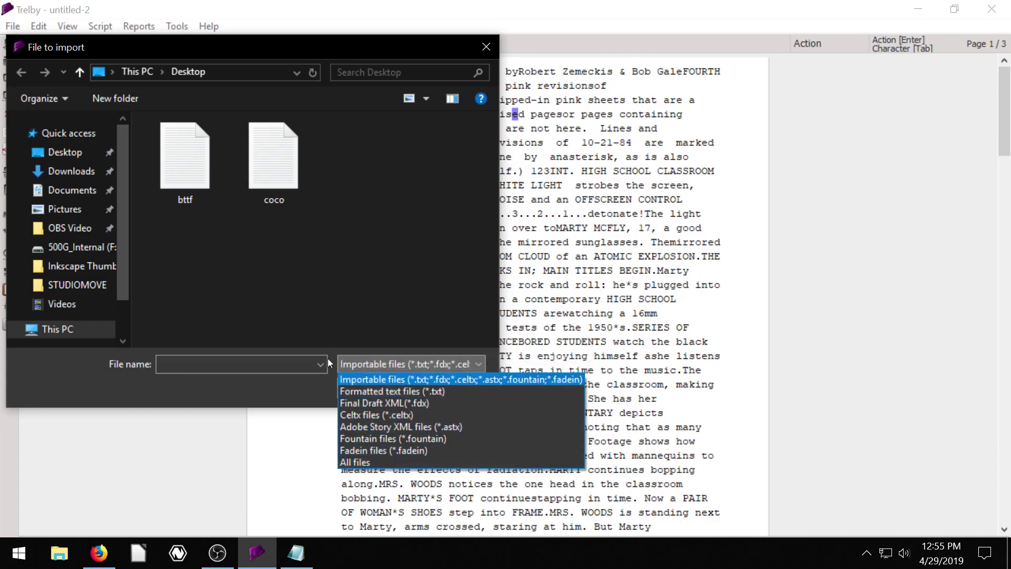
key("Escape")
key("Escape")
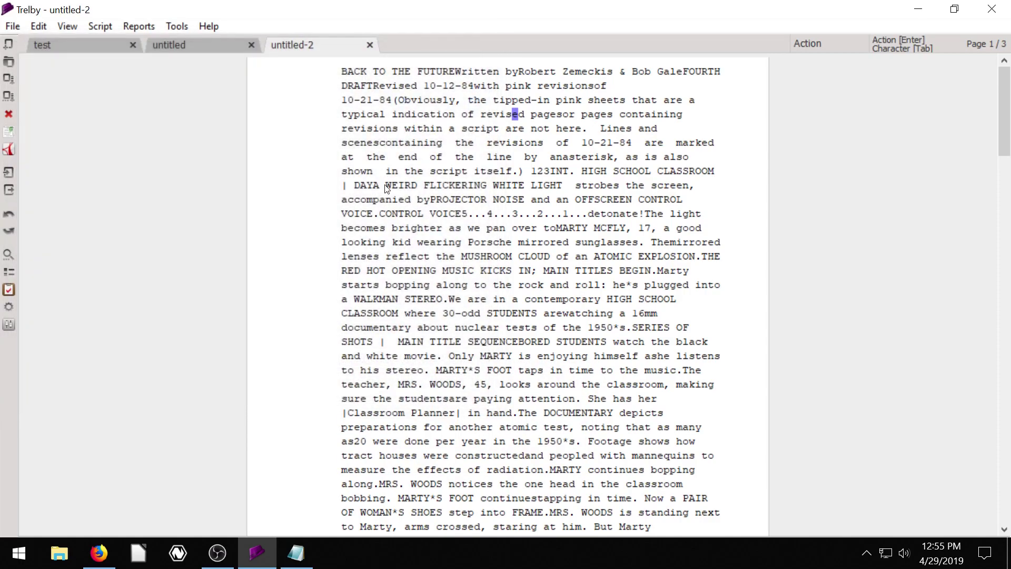